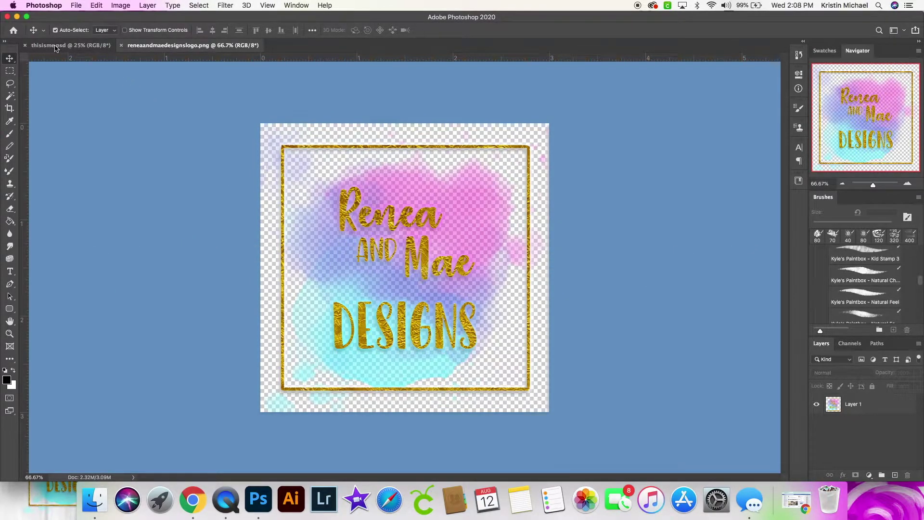
- Bring the thisisme.psd About Me template into view, then begin a new document
left_click(71, 46)
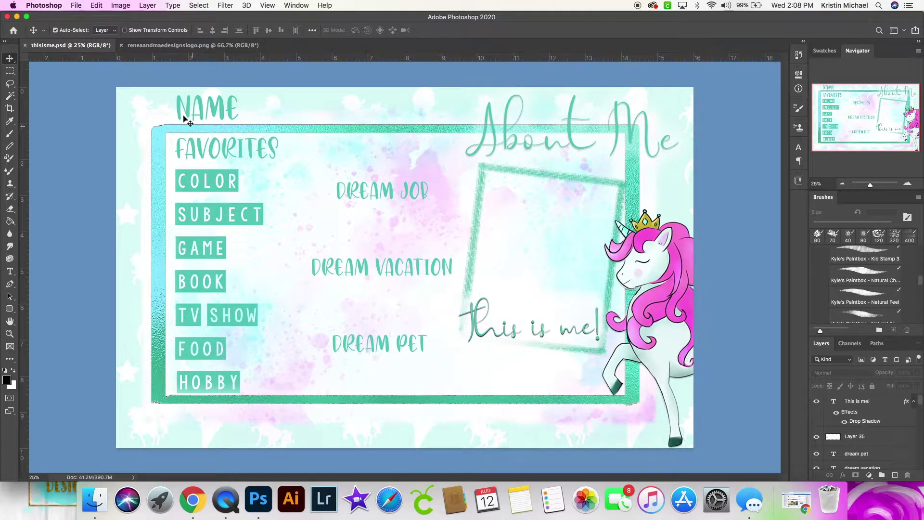
left_click(78, 7)
- Create Untitled-1 at 10 × 10 in, resolution kept at 300 ppi, with Transparent background contents
left_click(84, 17)
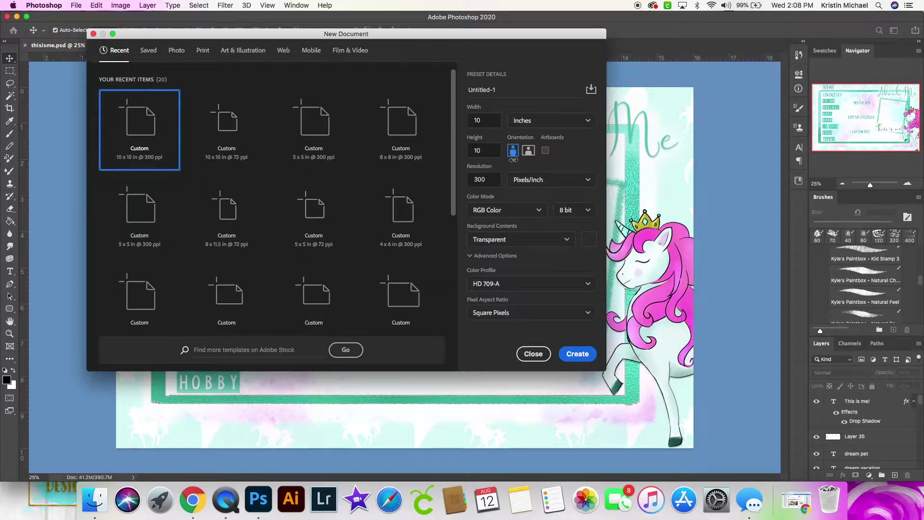
double_click(489, 179)
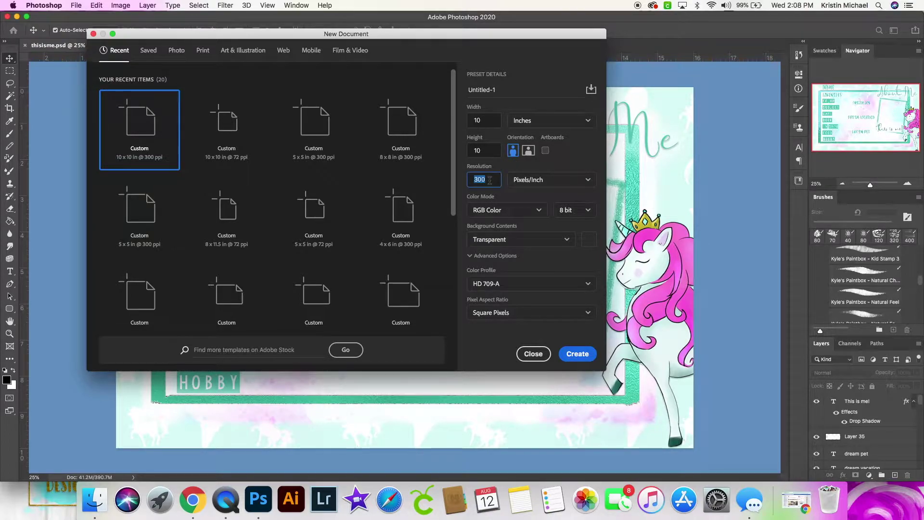
type("72")
key("super+a")
type("300")
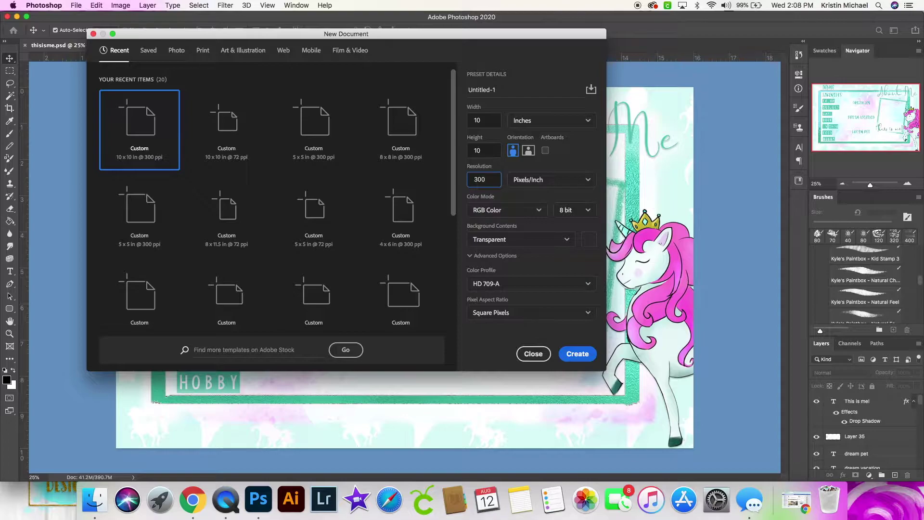
left_click(520, 239)
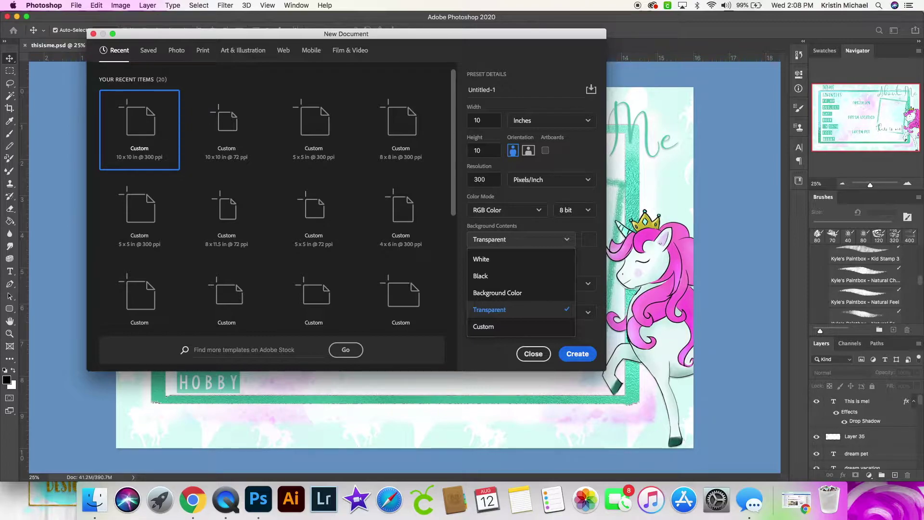
left_click(480, 259)
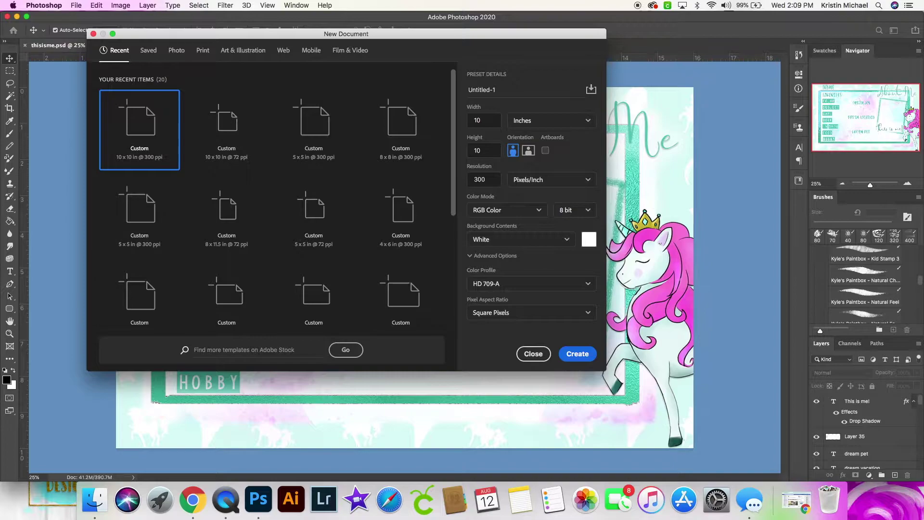
left_click(520, 239)
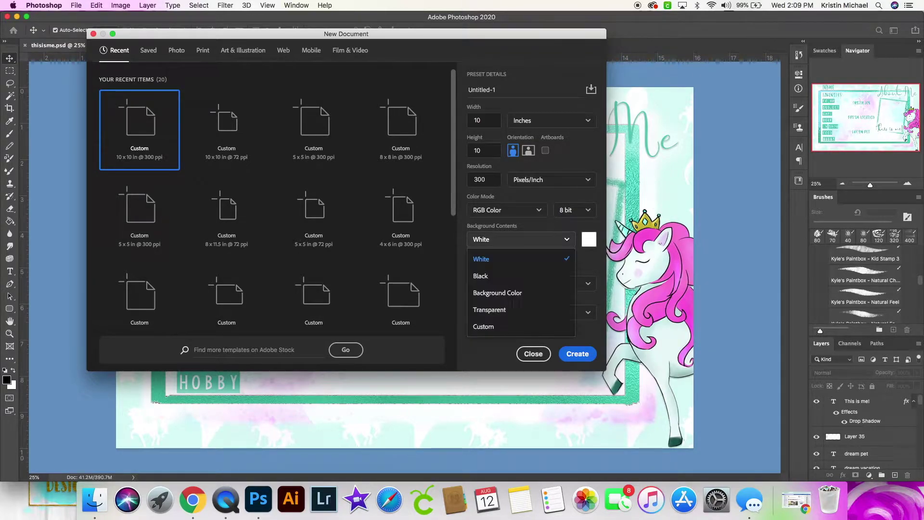
left_click(489, 309)
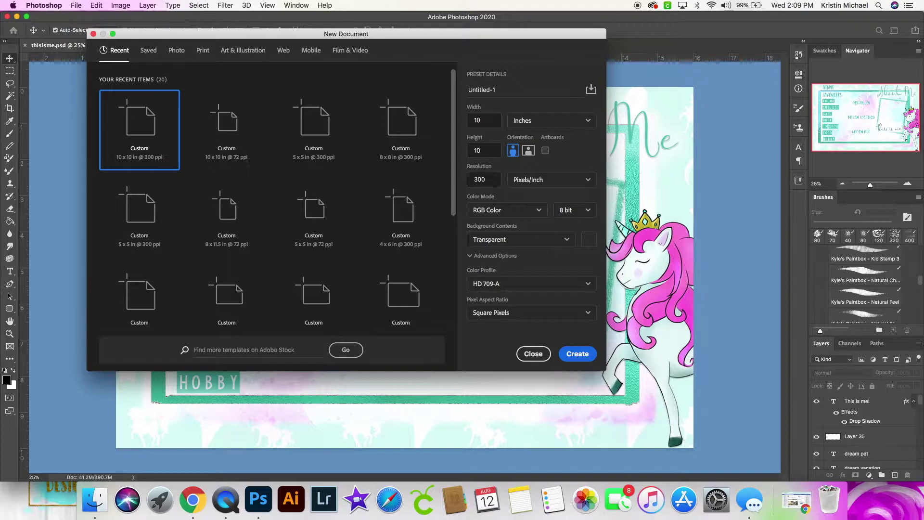
left_click(577, 354)
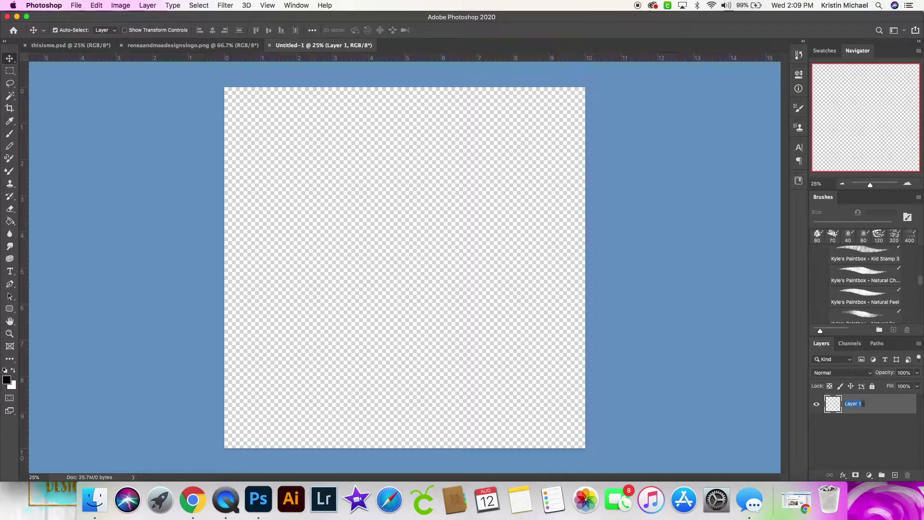
- Rename Layer 1 to TransparentBackground and fill a new layer above it with white
type("Tr")
type("ansparentBac")
type("kgo")
type("run")
left_click(826, 404)
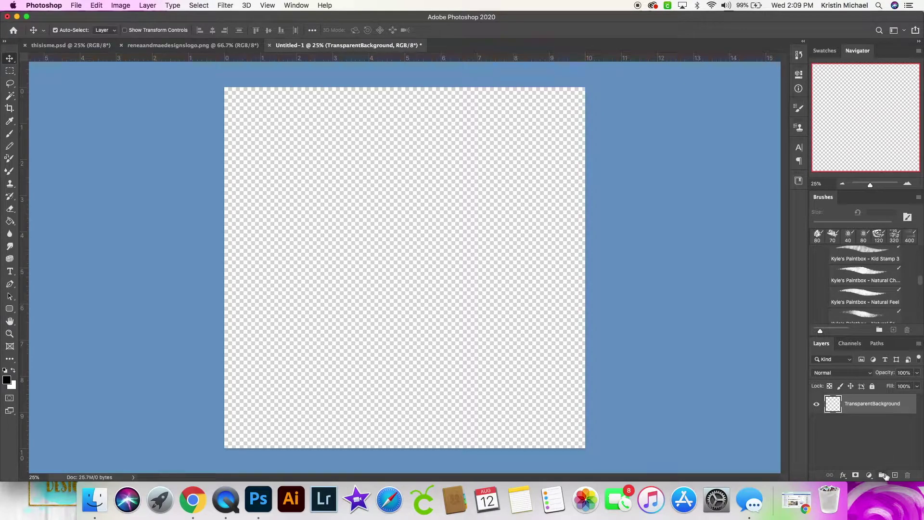
left_click(894, 474)
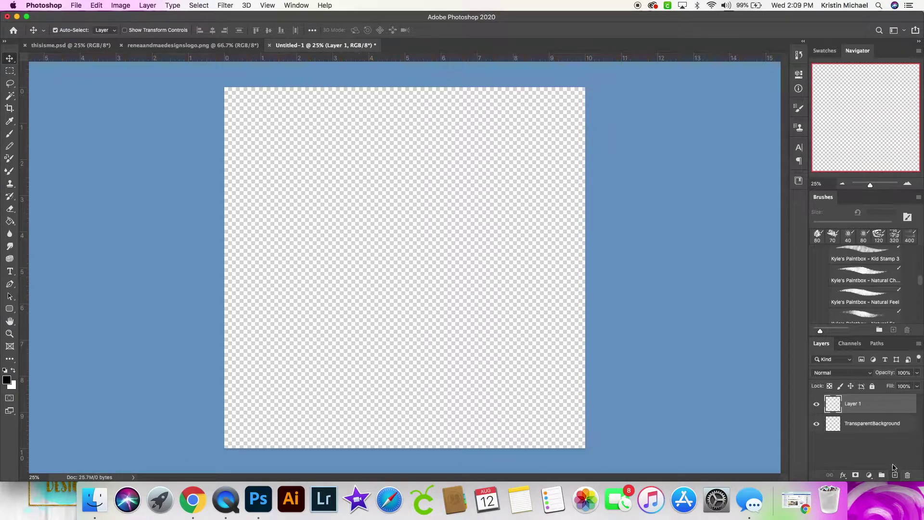
left_click(11, 373)
left_click(9, 221)
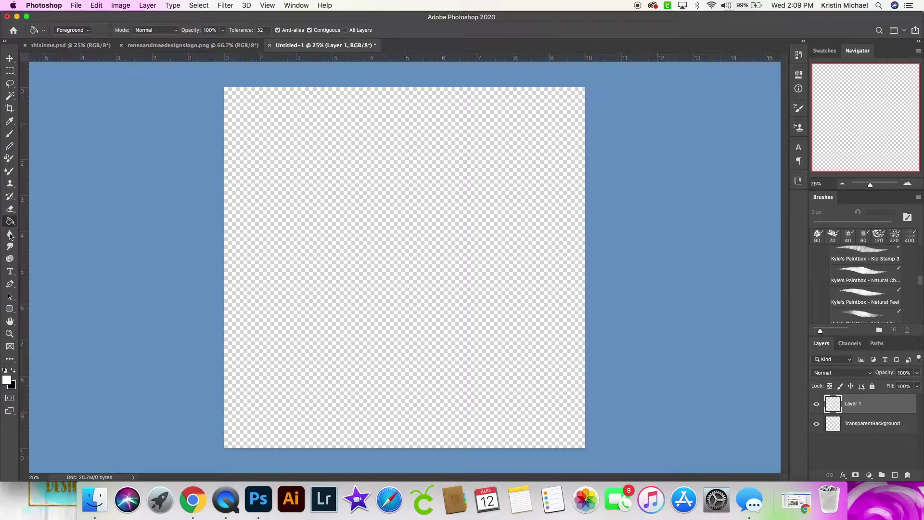
left_click(341, 264)
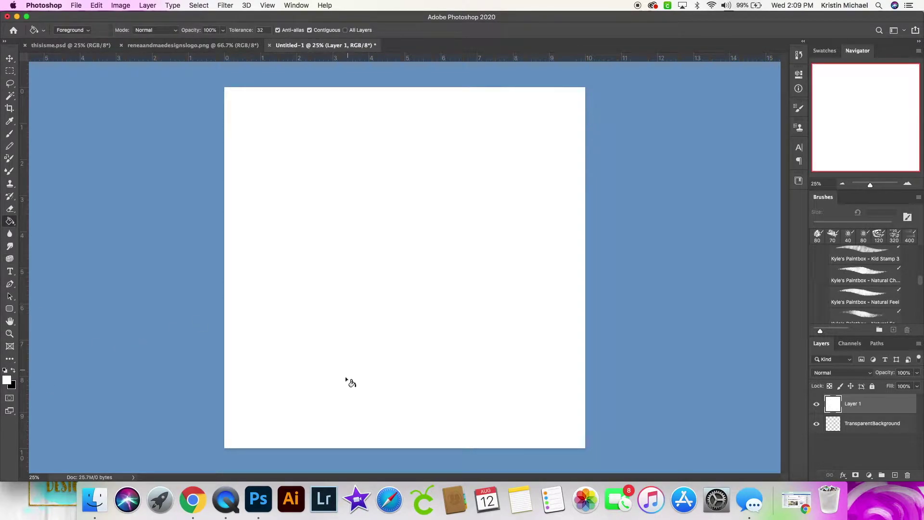
- Name the white layer 'Background', check transparency, and add an empty layer above it
double_click(852, 403)
type("Background")
left_click(839, 408)
left_click(817, 405)
left_click(816, 405)
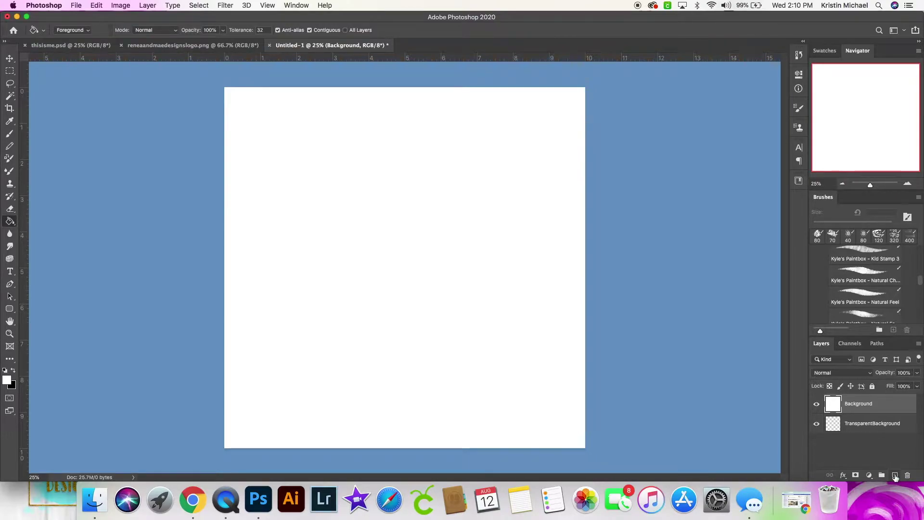
left_click(893, 474)
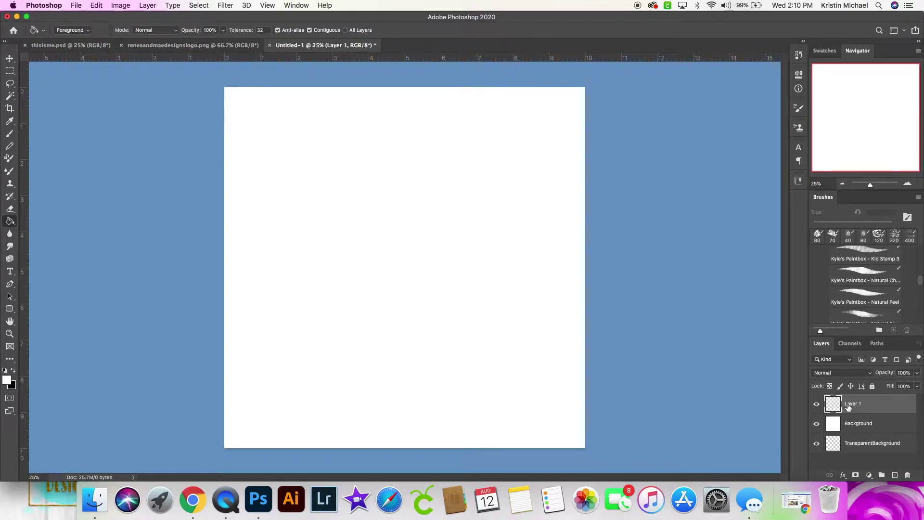
left_click(10, 271)
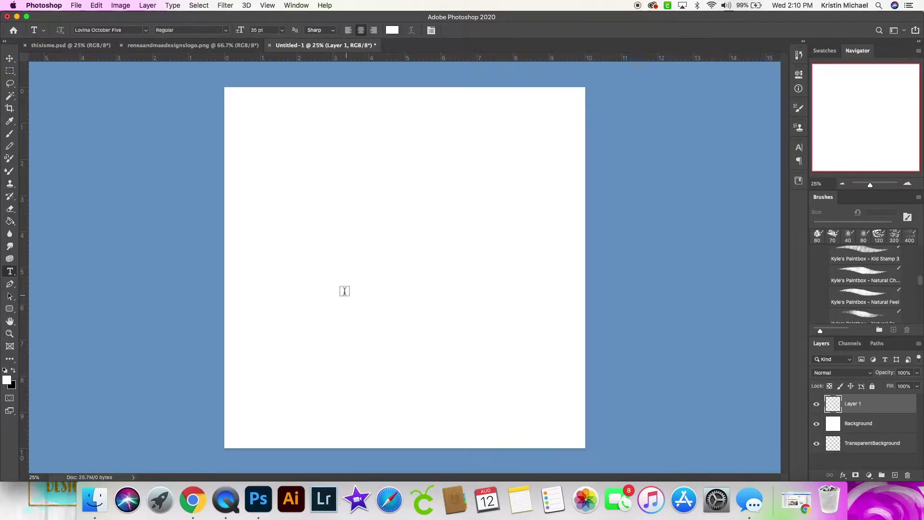
left_click(391, 256)
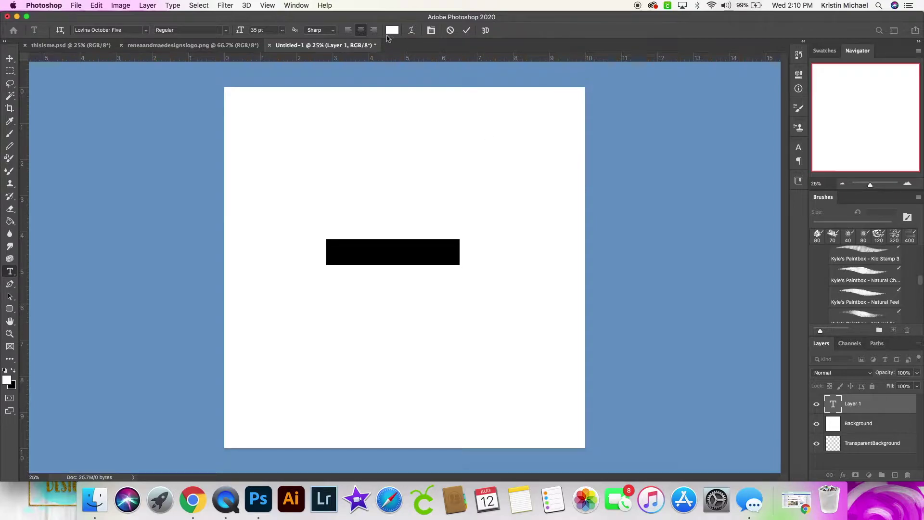
left_click(392, 31)
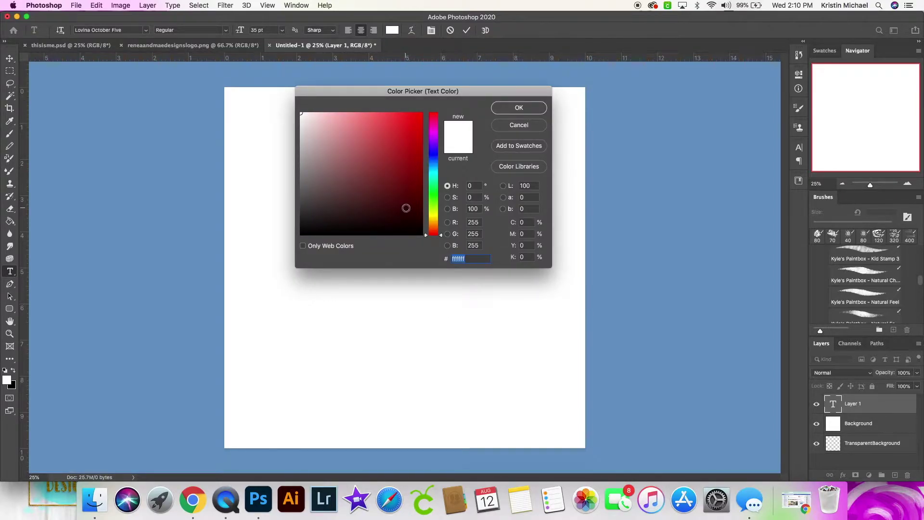
left_click_drag(404, 209, 447, 272)
left_click(518, 108)
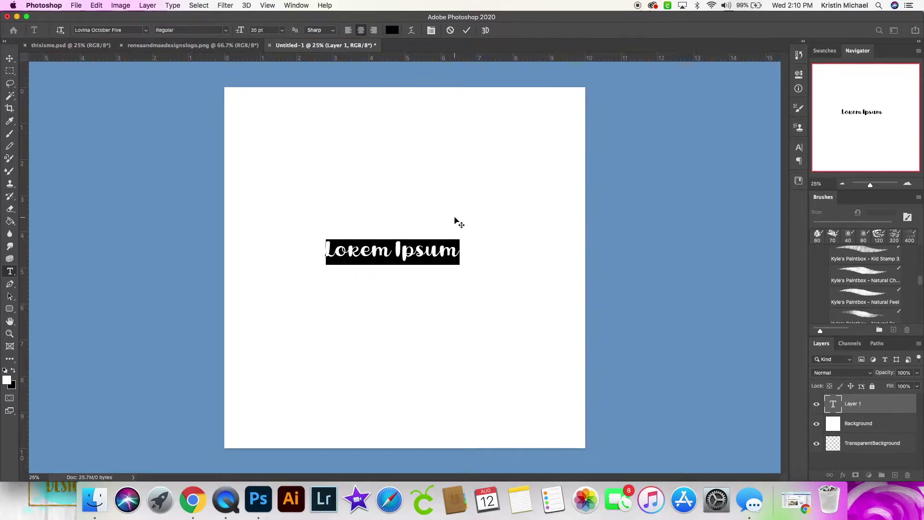
type("@reneaandmaedsigns")
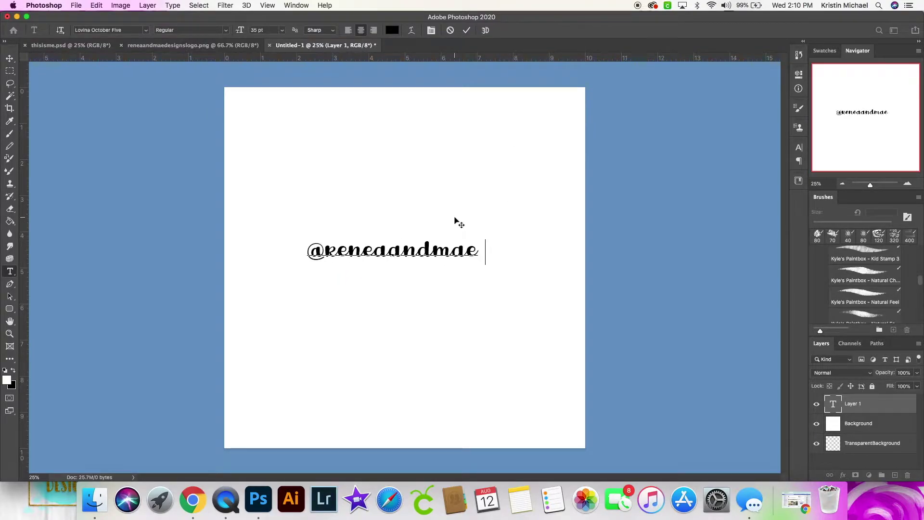
key("BackSpace")
key("BackSpace")
key("BackSpace")
key("BackSpace")
key("BackSpace")
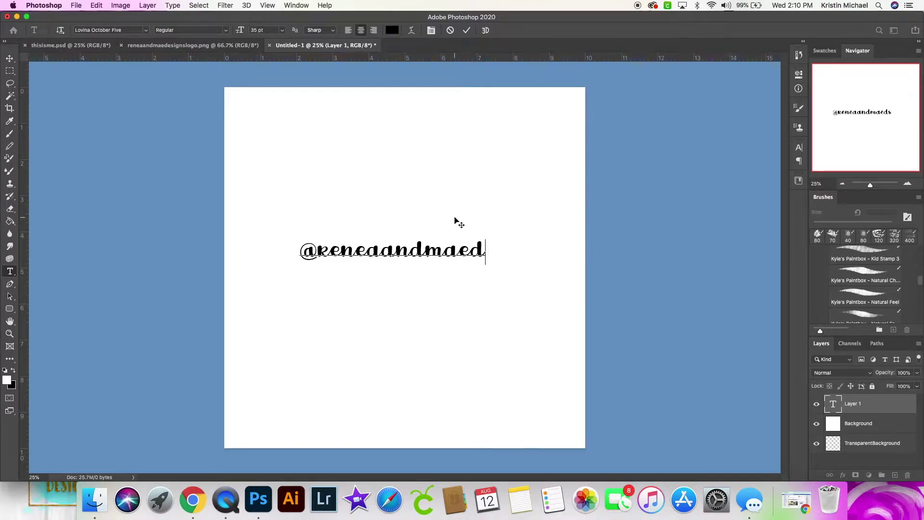
type("esigns")
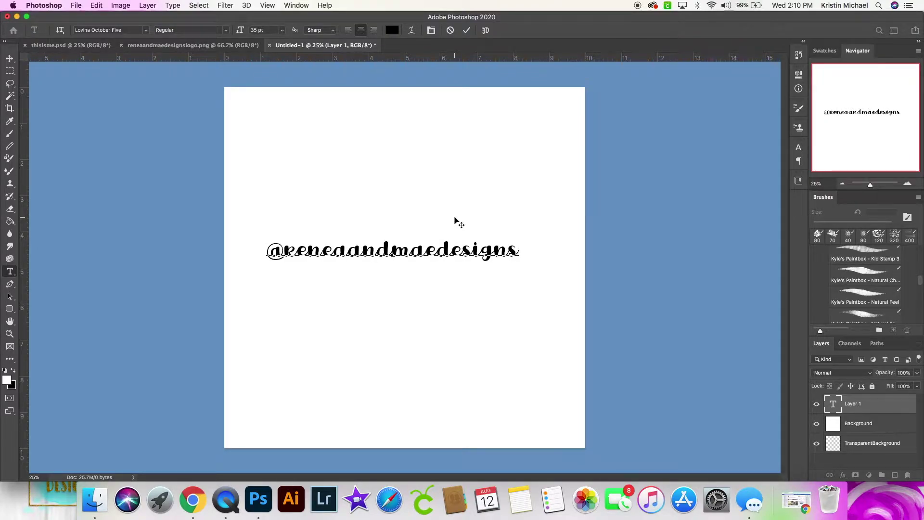
left_click(11, 58)
left_click_drag(387, 252, 397, 259)
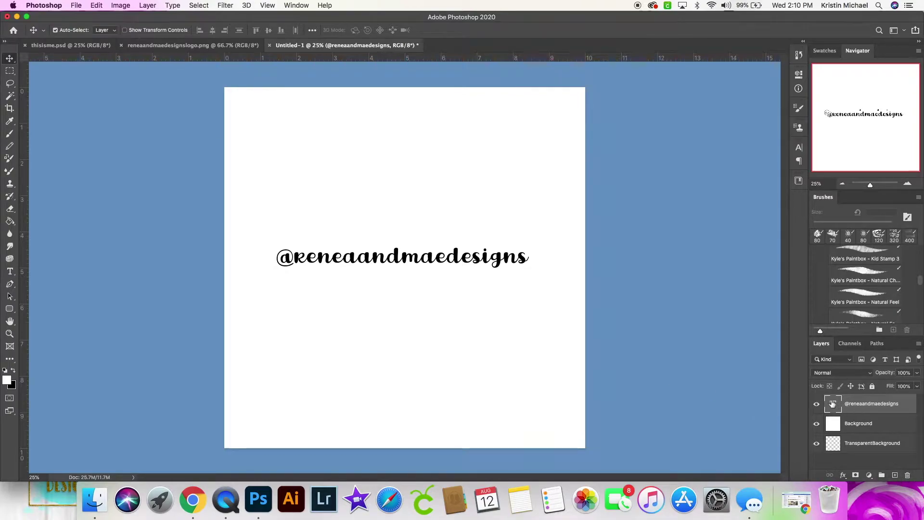
- Add a new layer for the frame and set up the Brush tool with black as painting colour
left_click(895, 475)
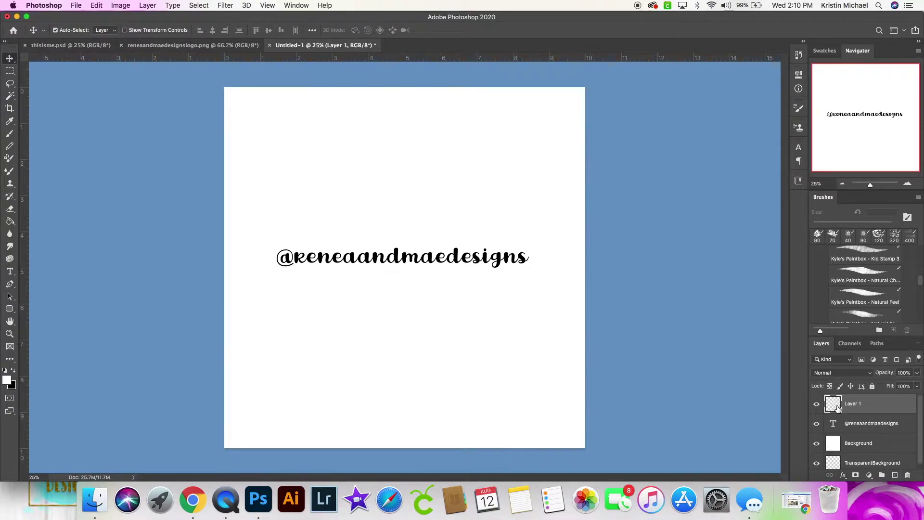
left_click(10, 134)
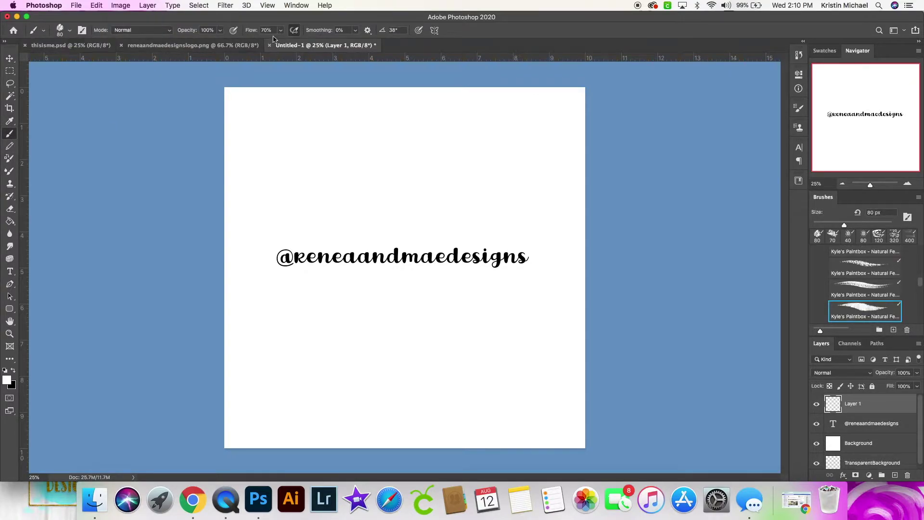
left_click(70, 33)
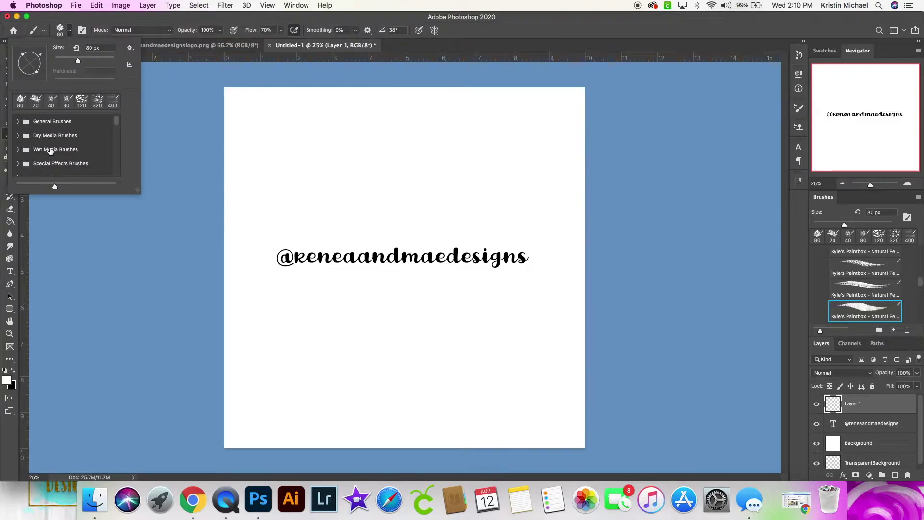
left_click(70, 30)
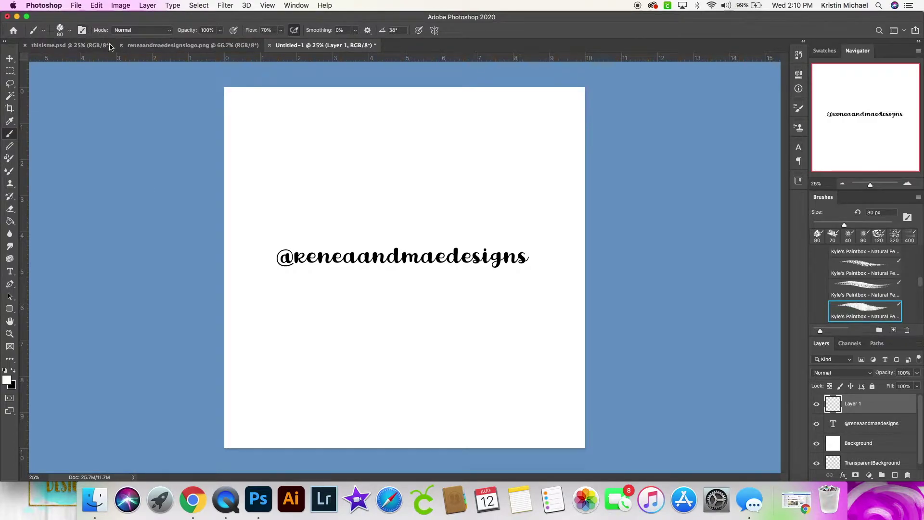
left_click(295, 4)
mouse_move(356, 26)
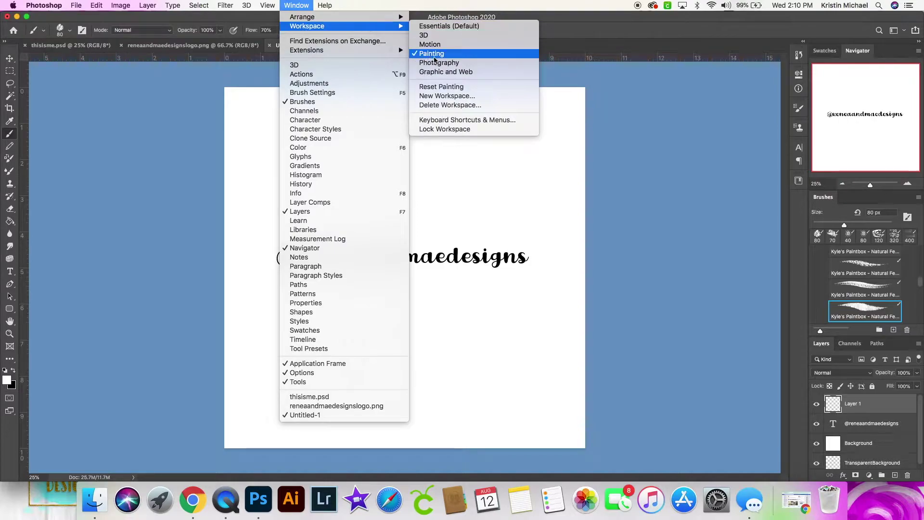
left_click(421, 5)
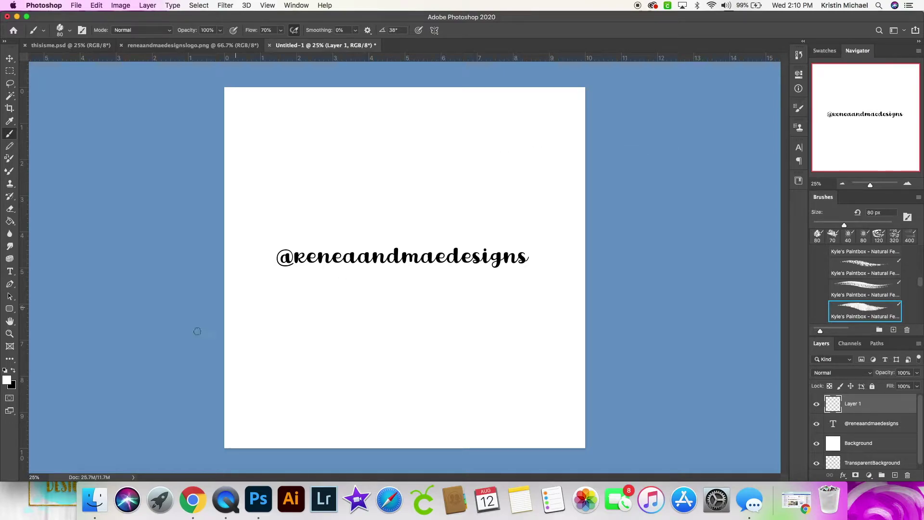
key("x")
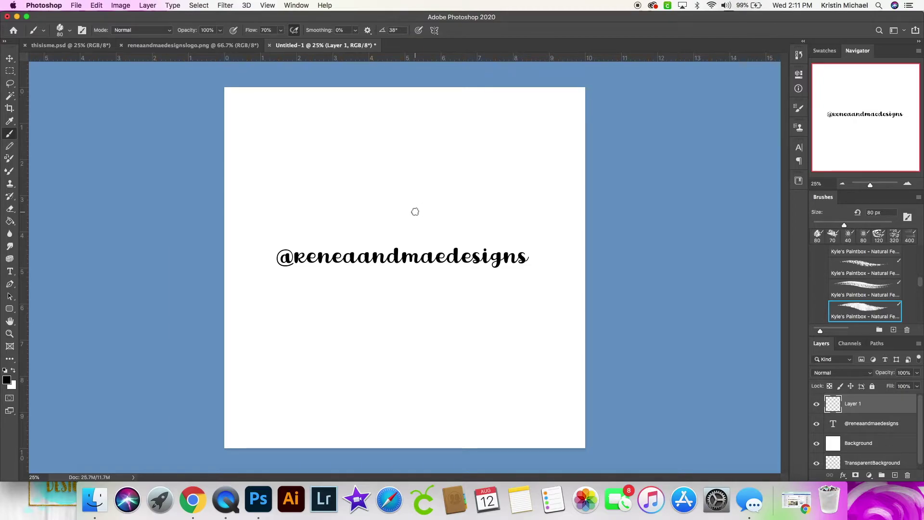
- Brush a black frame of top, bottom and left strokes around the handle text, redoing misplaced ones
left_click_drag(271, 230, 527, 231)
key("super+z")
left_click_drag(269, 226, 470, 225)
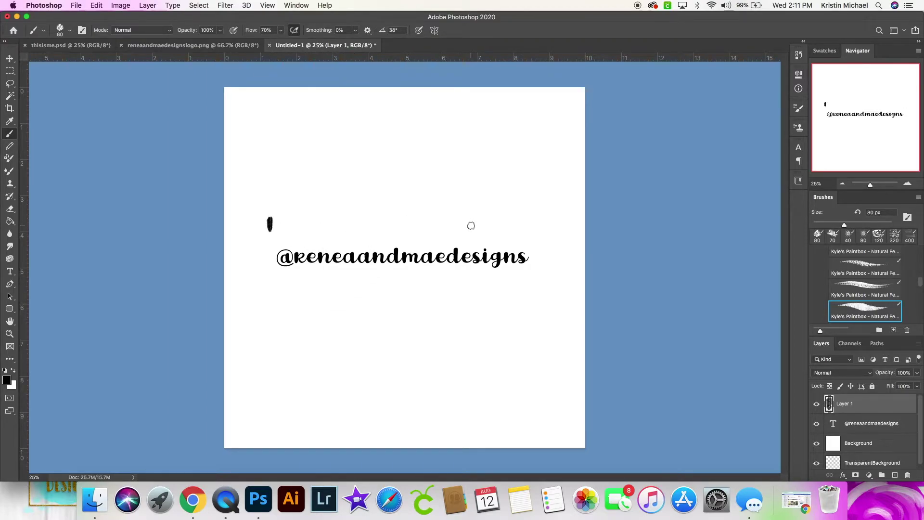
key("super+z")
left_click_drag(272, 234, 537, 234)
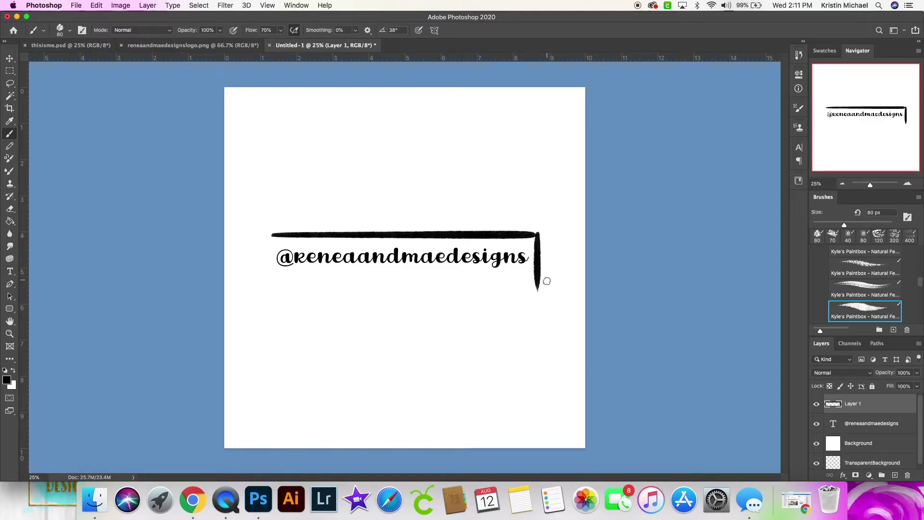
left_click_drag(539, 286, 260, 292)
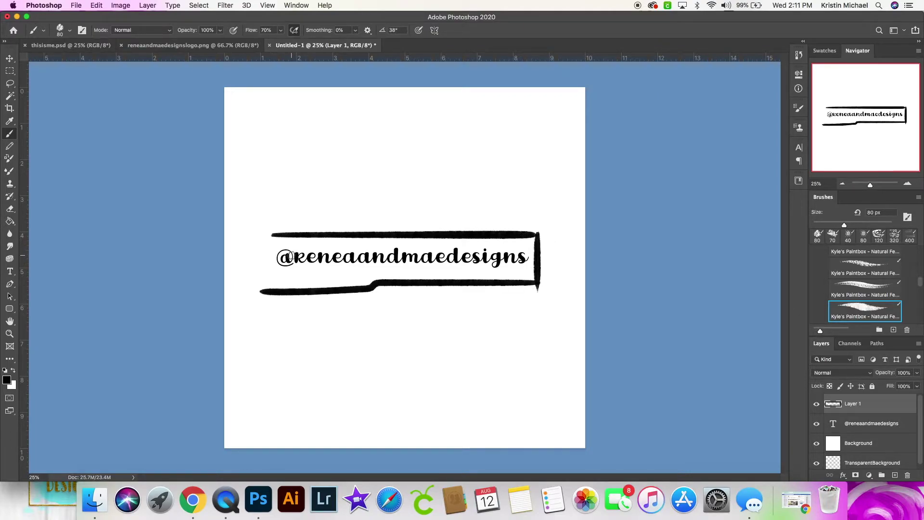
key("super+z")
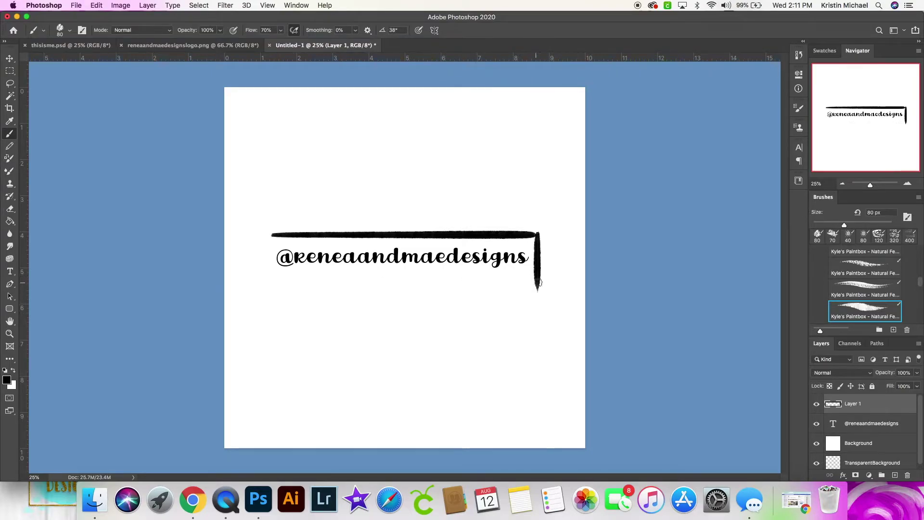
left_click_drag(538, 280, 261, 282)
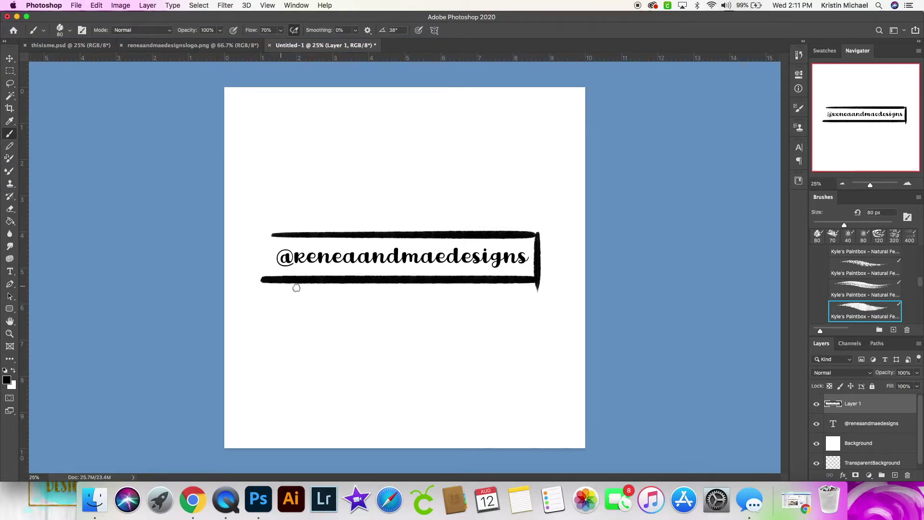
left_click_drag(265, 237, 273, 300)
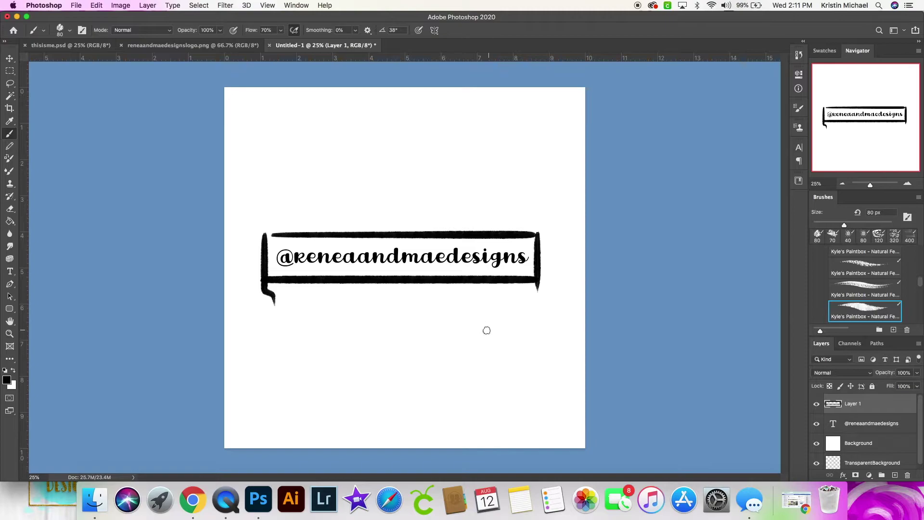
key("super+z")
left_click_drag(270, 239, 270, 299)
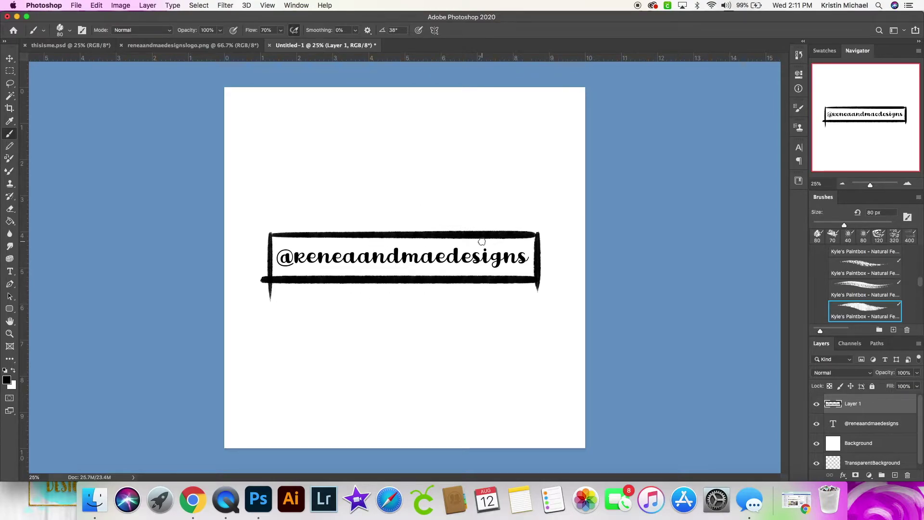
- Open the goldfoiltexture.jpg image
left_click(78, 7)
left_click(97, 27)
left_click(441, 122)
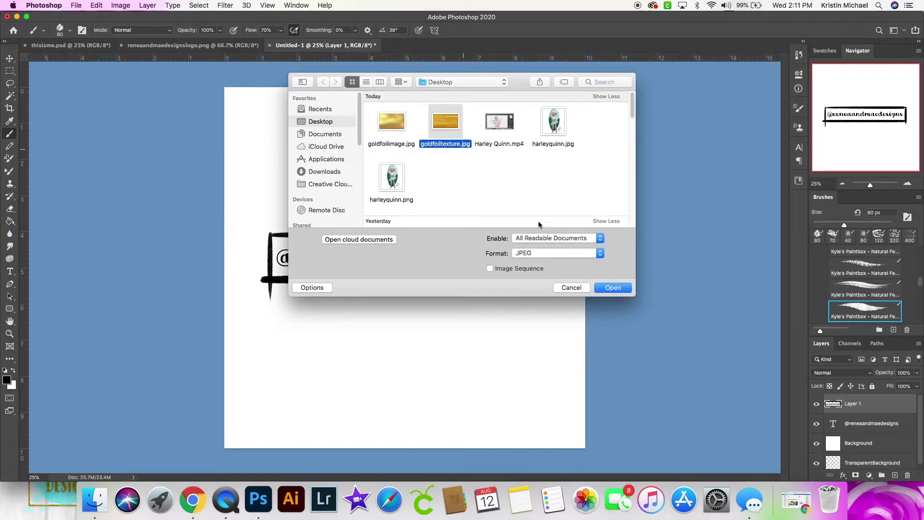
left_click(612, 287)
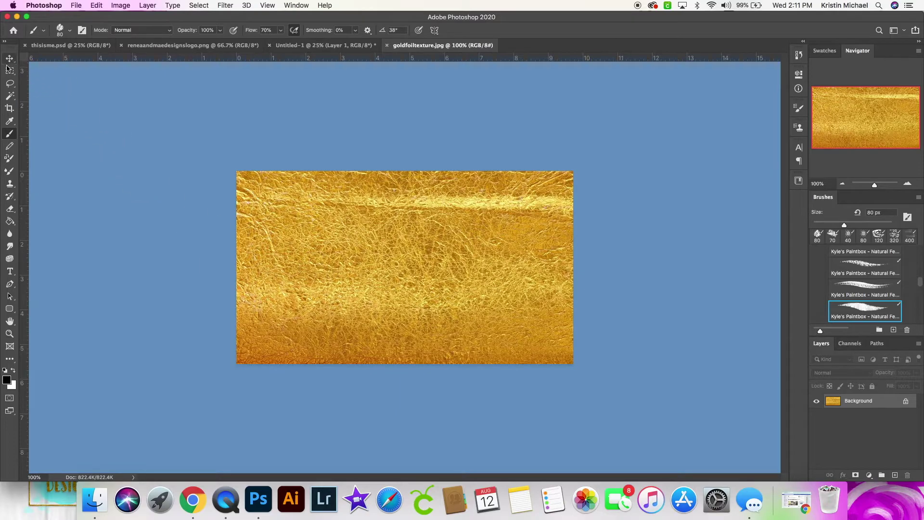
- Drag the gold foil texture from goldfoiltexture.jpg into the Untitled-1 logo document
left_click(313, 48)
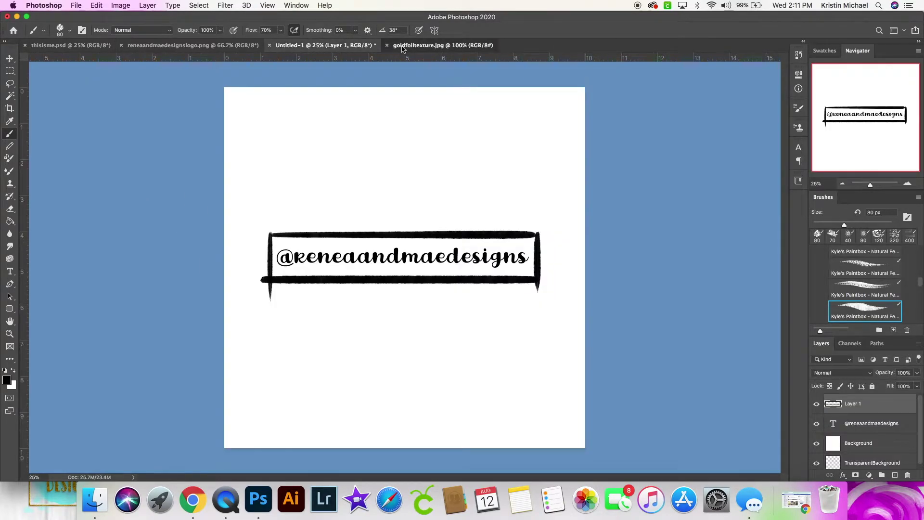
left_click(402, 46)
key("ctrl+shift+Tab")
left_click(394, 47)
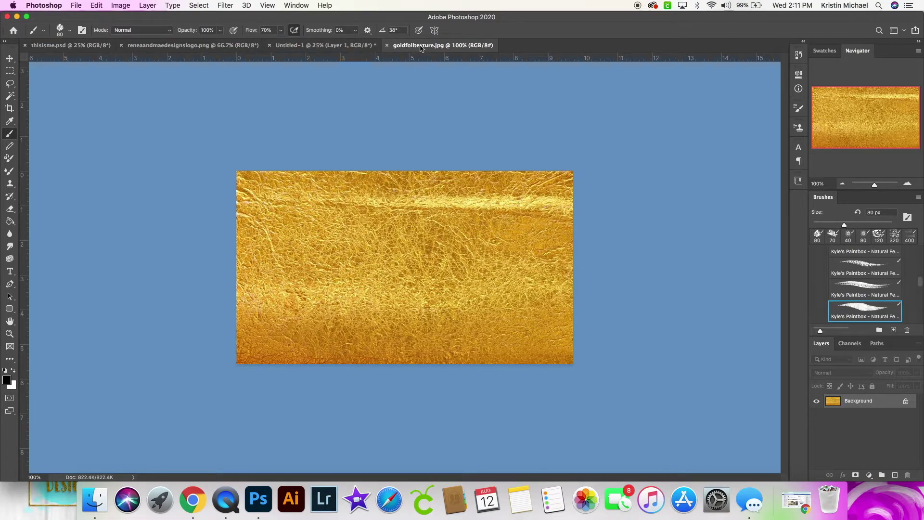
key("ctrl+shift+Tab")
left_click(401, 47)
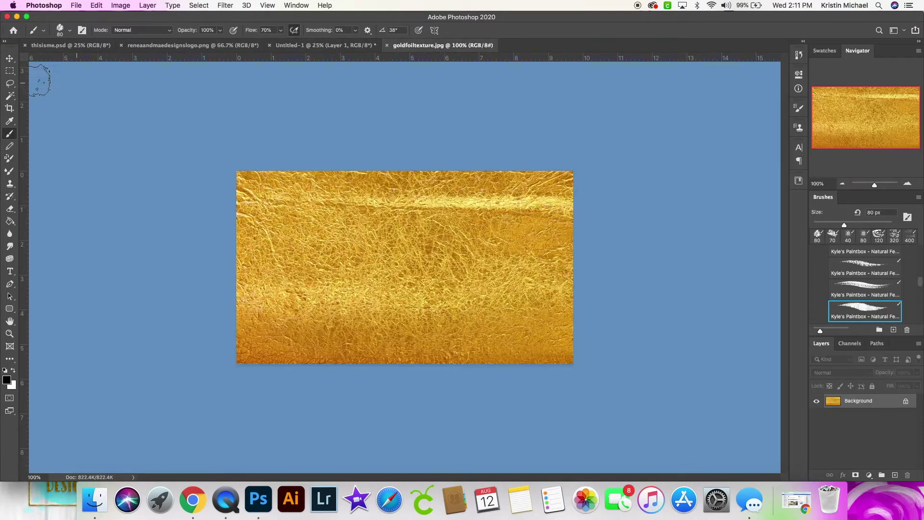
left_click(10, 59)
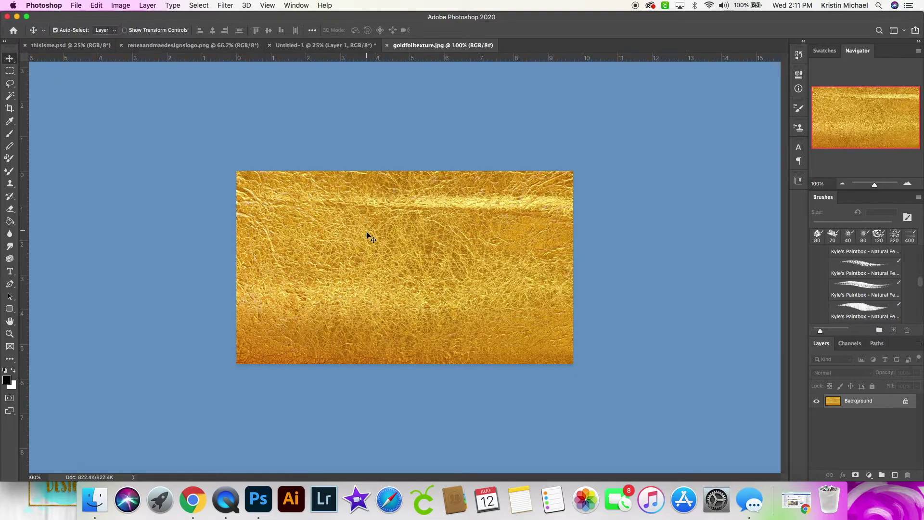
left_click_drag(371, 251, 299, 157)
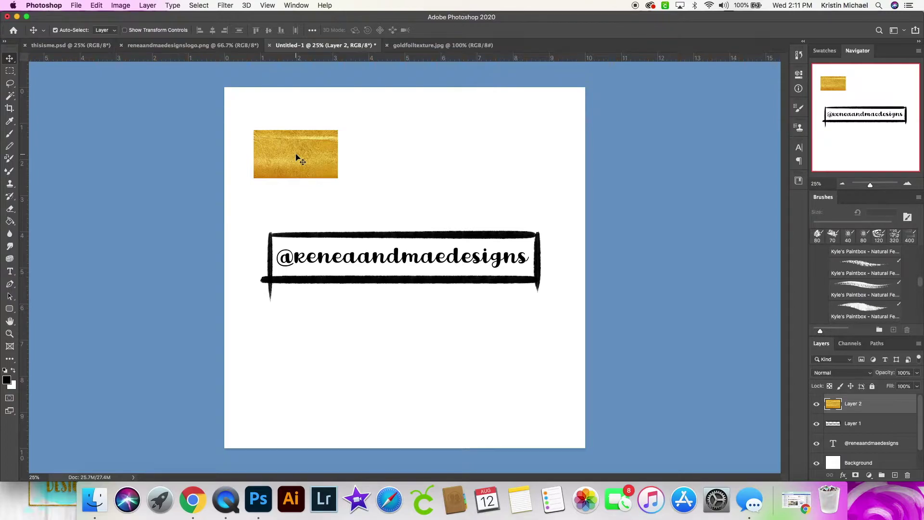
- Scale the gold foil Layer 2 up to cover the framed logo, then hide it
left_click_drag(292, 157, 295, 240)
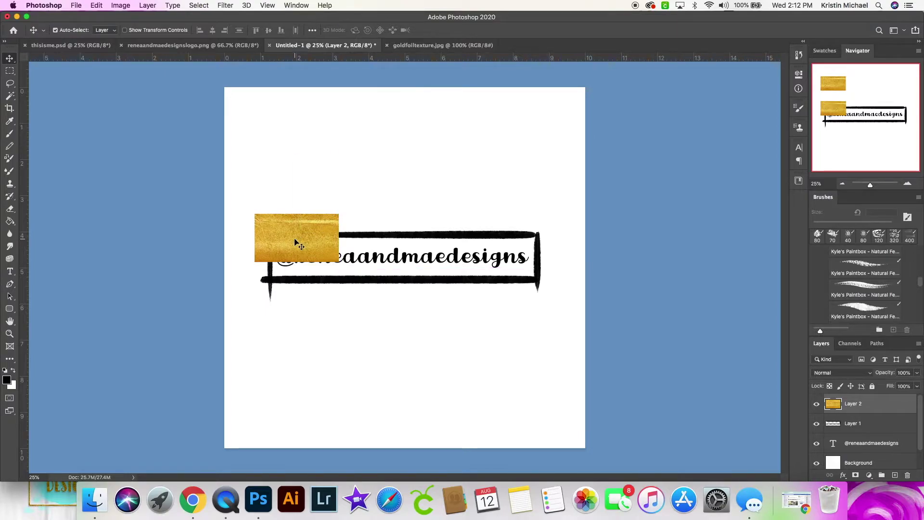
key("super+t")
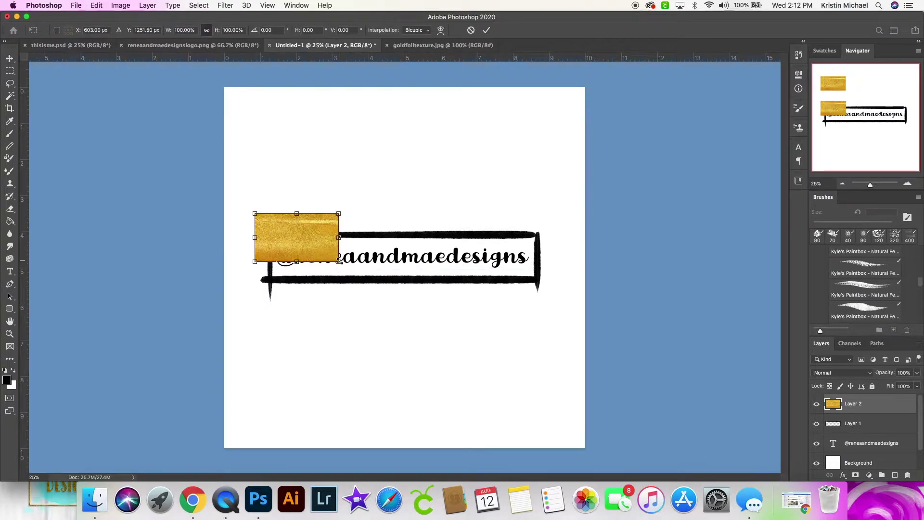
left_click_drag(339, 261, 567, 392)
left_click_drag(488, 337, 484, 326)
key("Return")
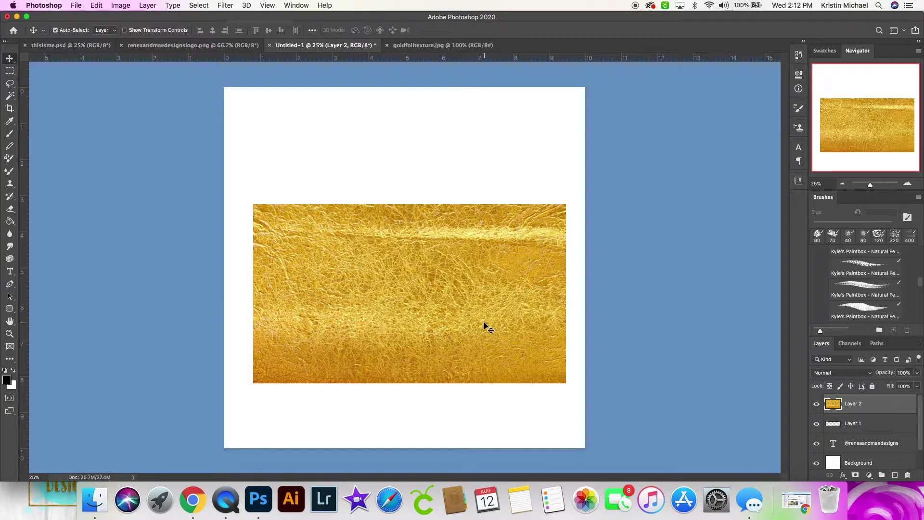
left_click(816, 403)
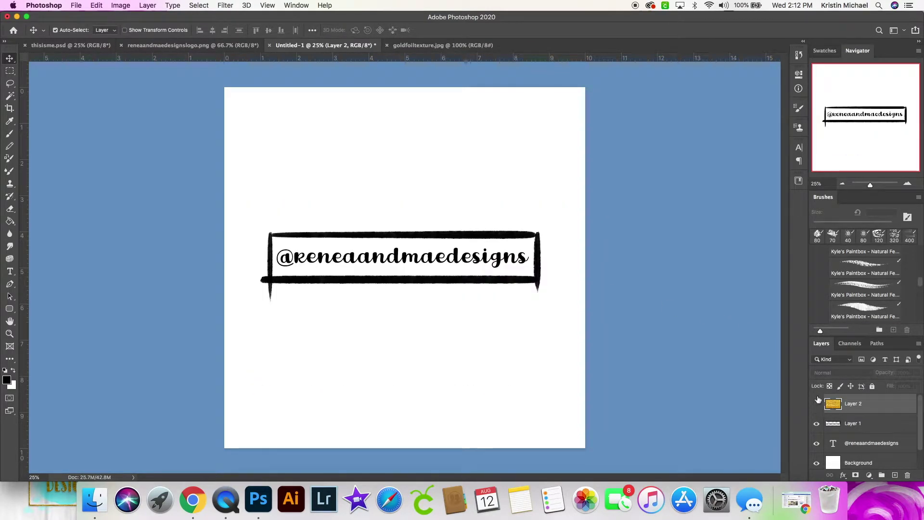
- Magic-wand select the handle lettering and brushed frame, then show the gold foil Layer 2 again
left_click(861, 445)
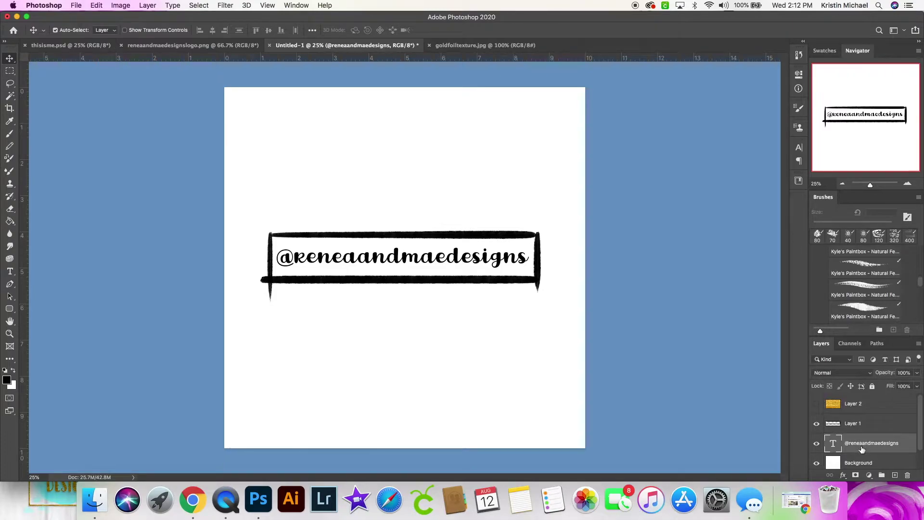
left_click(10, 95)
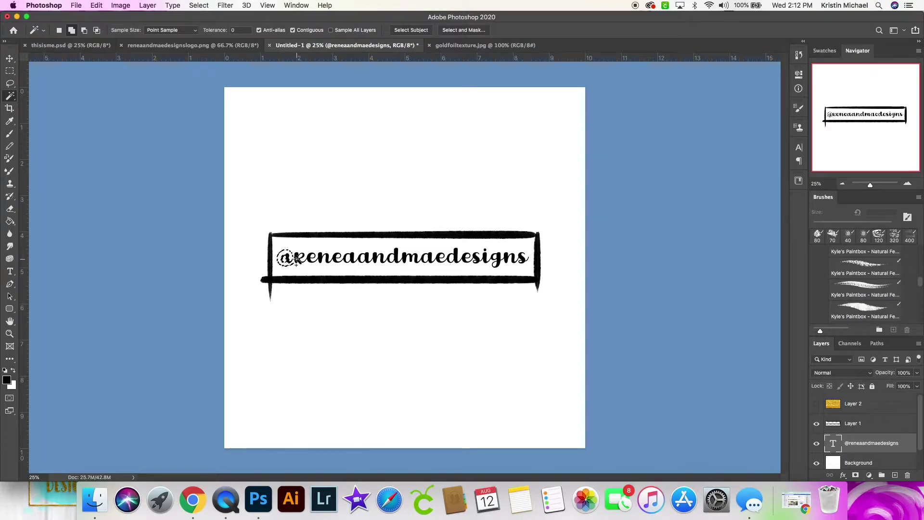
left_click(318, 268, "shift")
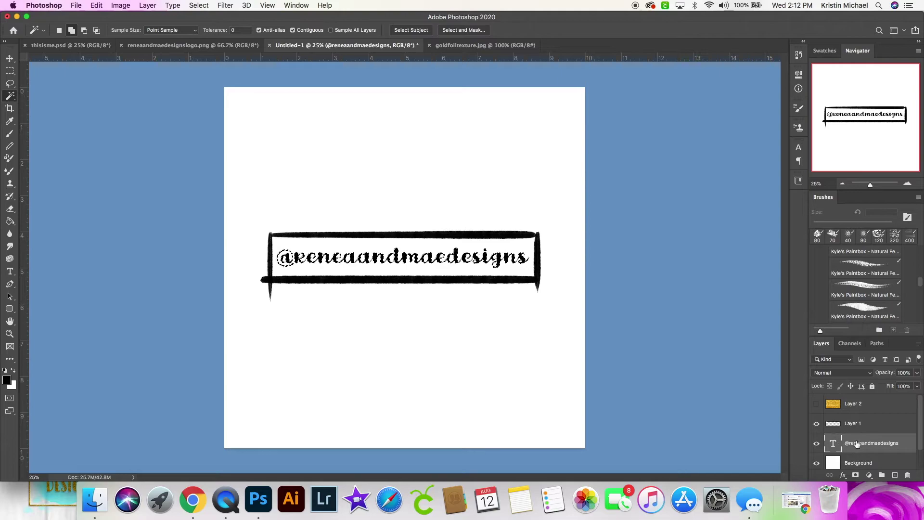
left_click(853, 425)
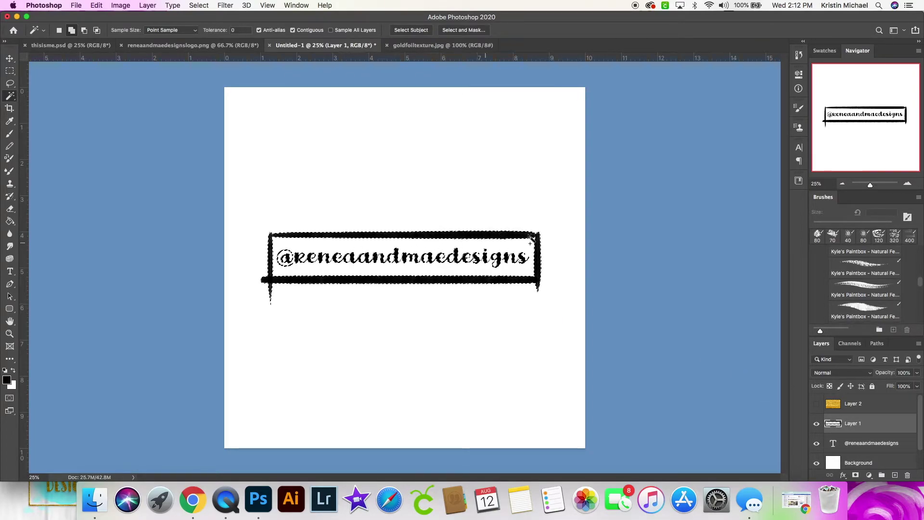
left_click(861, 408)
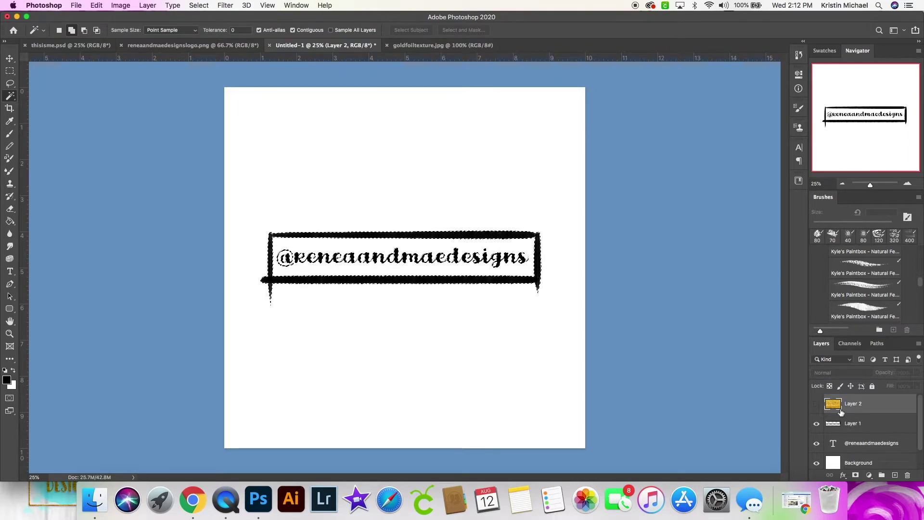
left_click(817, 404)
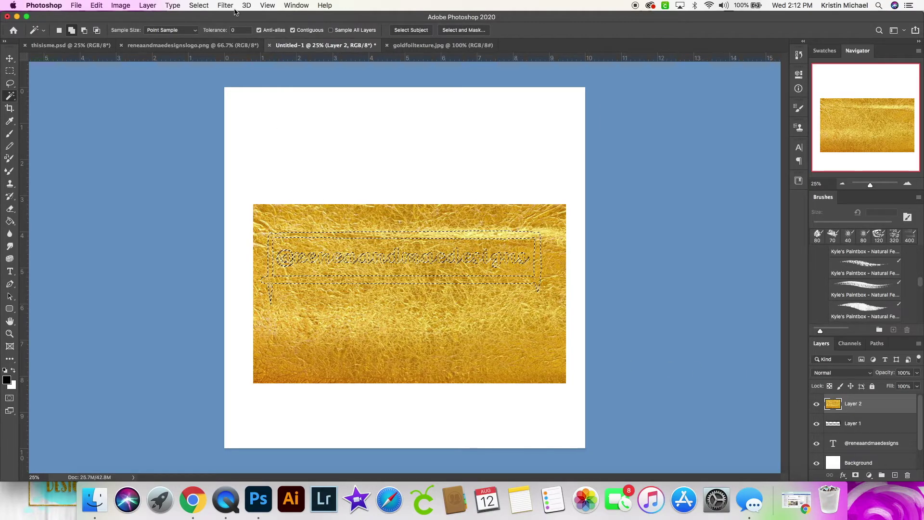
- Invert the selection, delete the gold foil outside the lettering and frame, and deselect
left_click(200, 6)
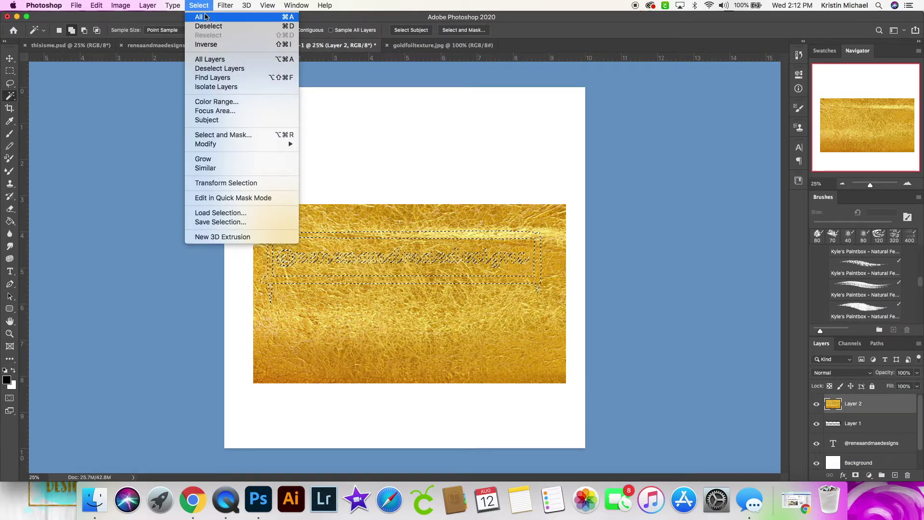
left_click(214, 43)
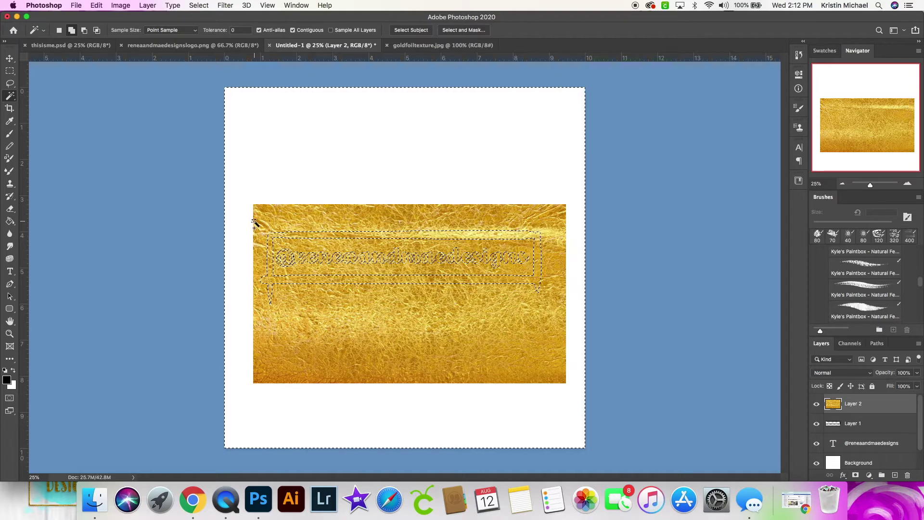
key("Delete")
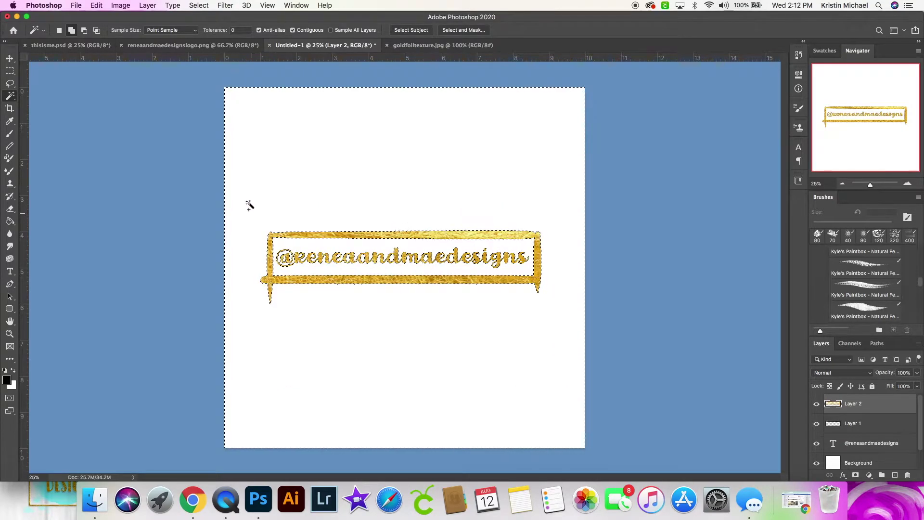
left_click(201, 10)
left_click(207, 28)
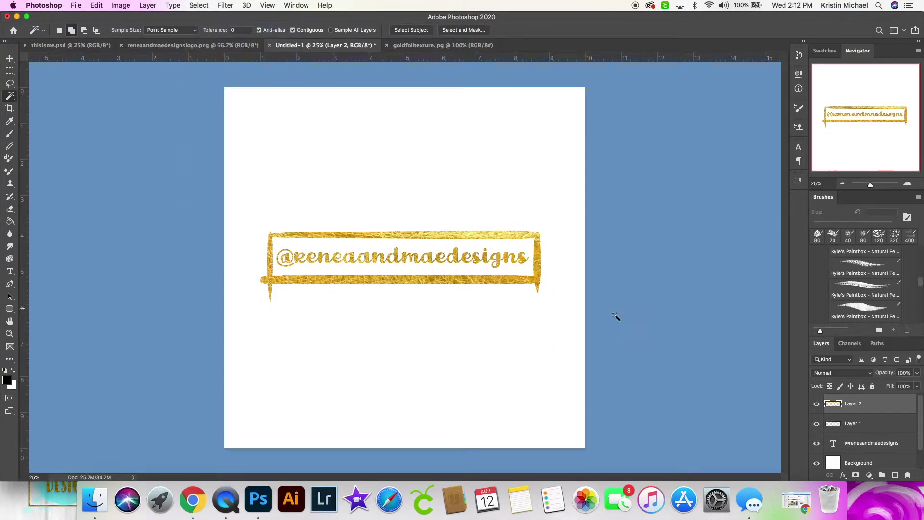
- Hide the black frame and text layers, preview transparency, and make Background the active layer
left_click(817, 423)
left_click(816, 443)
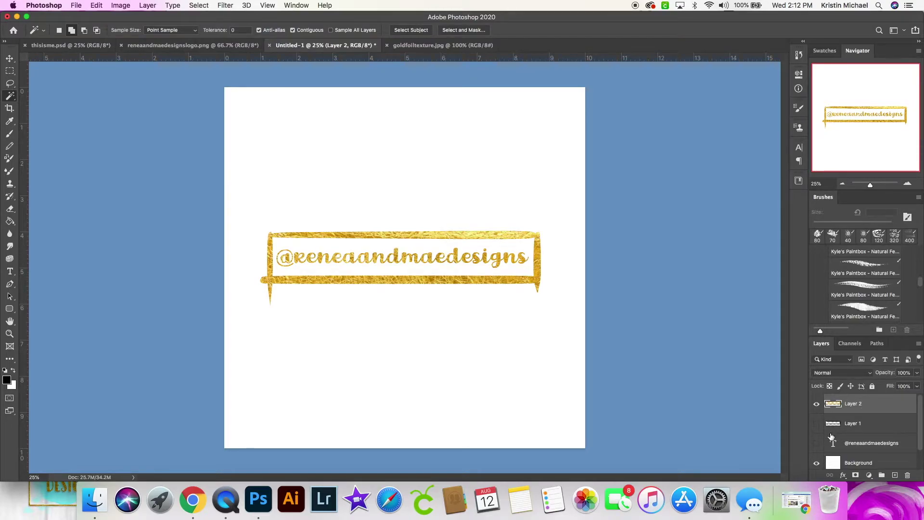
left_click(817, 464)
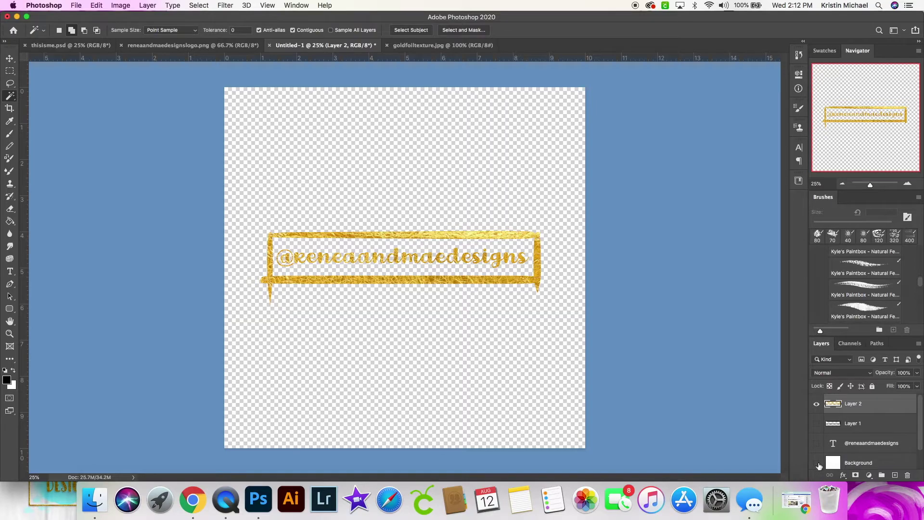
scroll(843, 452, "down", 1)
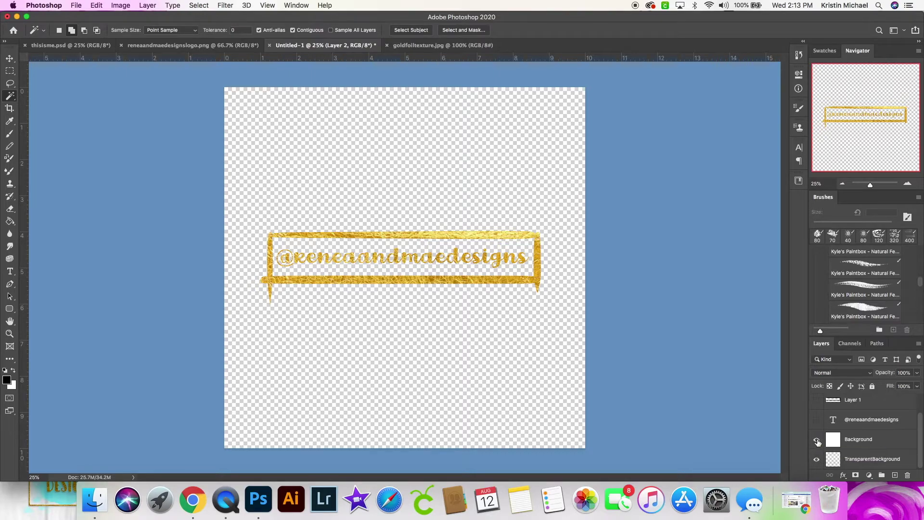
left_click(817, 439)
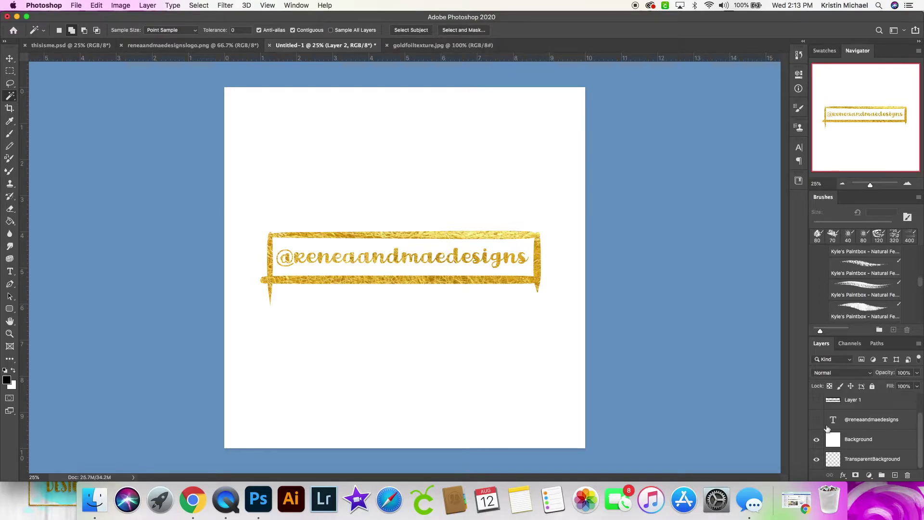
left_click(868, 439)
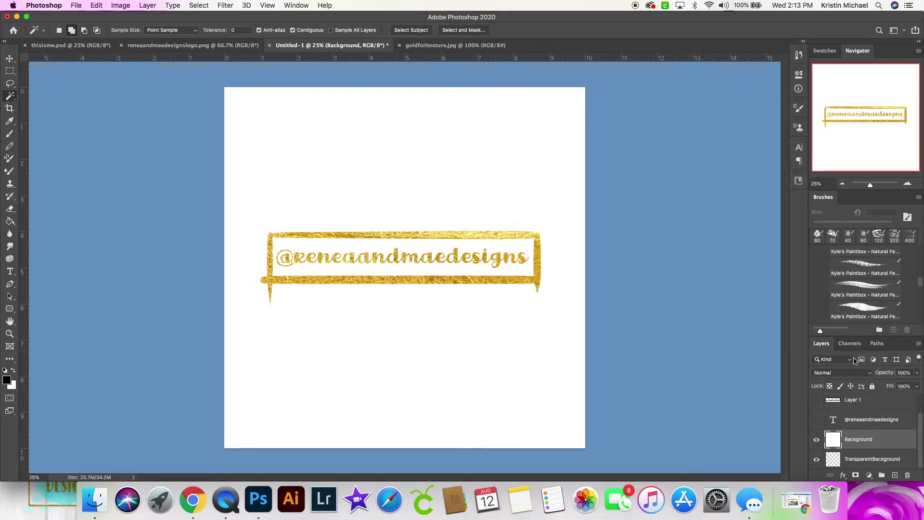
- Compare with the logo PNG, then toggle the white Background's visibility, leaving it shown
left_click(194, 50)
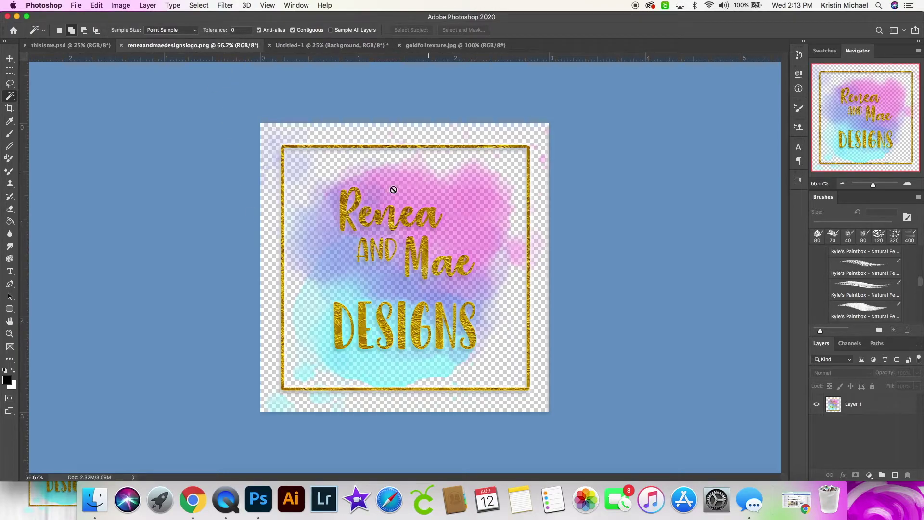
left_click(316, 45)
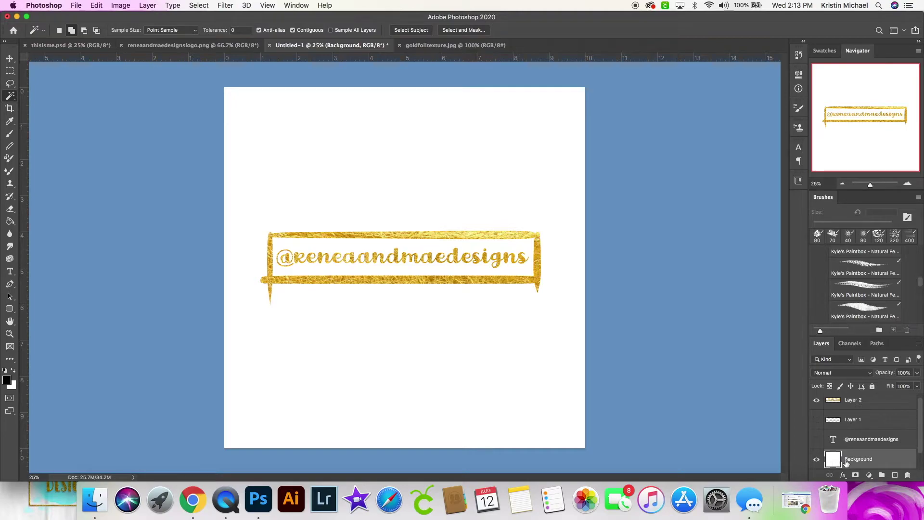
left_click(816, 460)
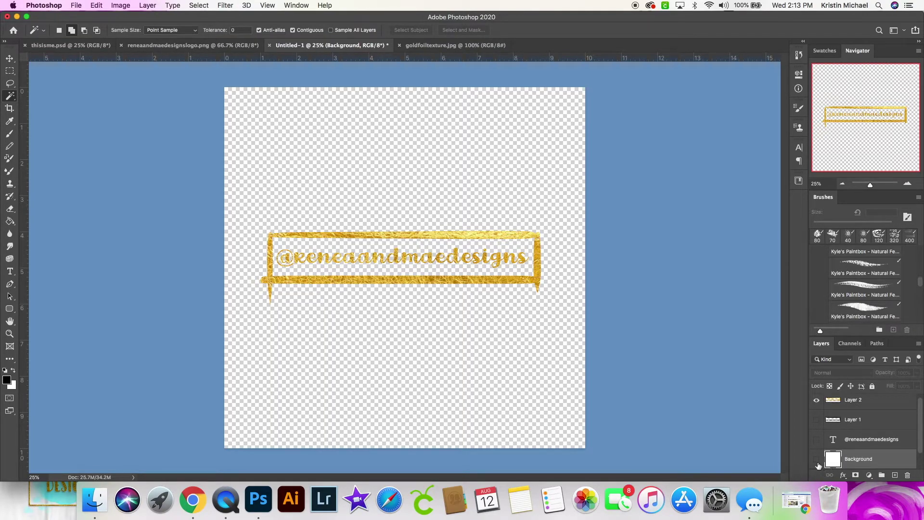
left_click(818, 461)
left_click(818, 461)
left_click(819, 463)
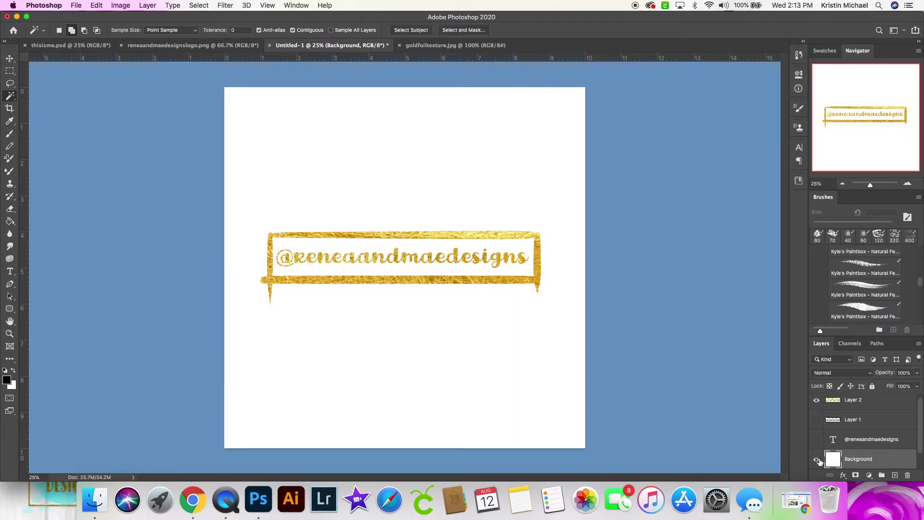
left_click(820, 462)
left_click(818, 461)
- Add a new layer above Background and name it 'paint'
key("super+alt+shift+n")
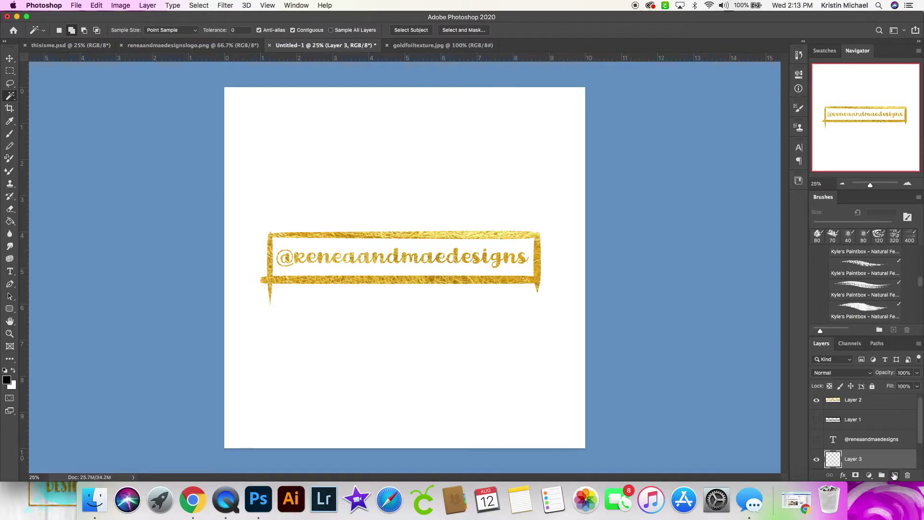
scroll(858, 451, "down", 2)
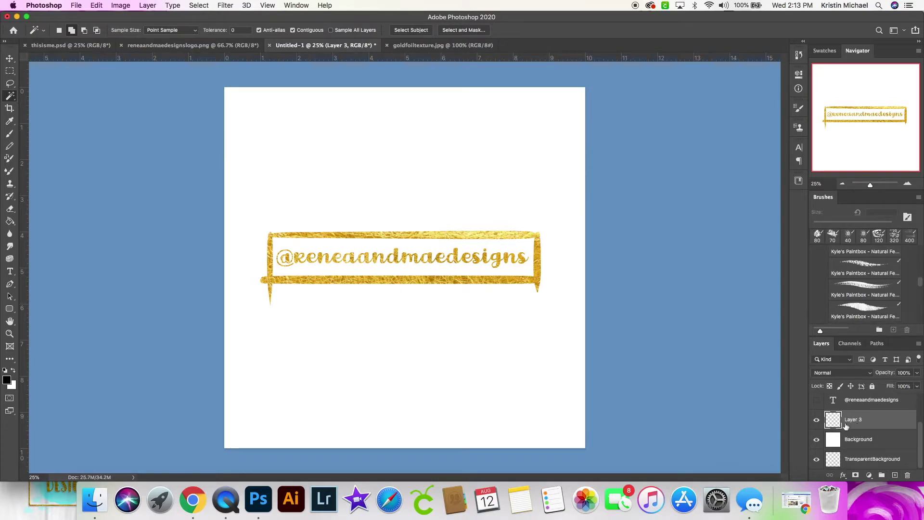
double_click(854, 419)
type("paint")
key("Return")
- Choose a Kyle's Paintbox paint-stroke brush at 250 px with a light purple foreground colour
left_click(872, 310)
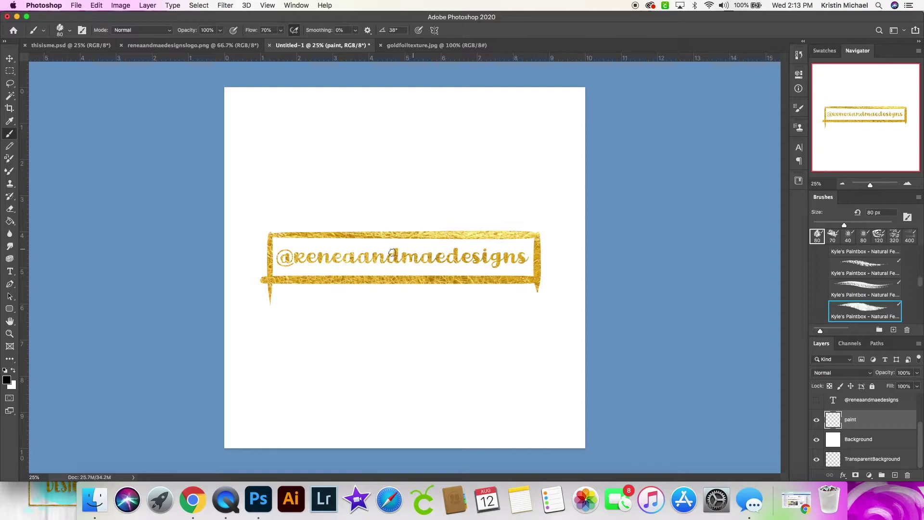
left_click(7, 381)
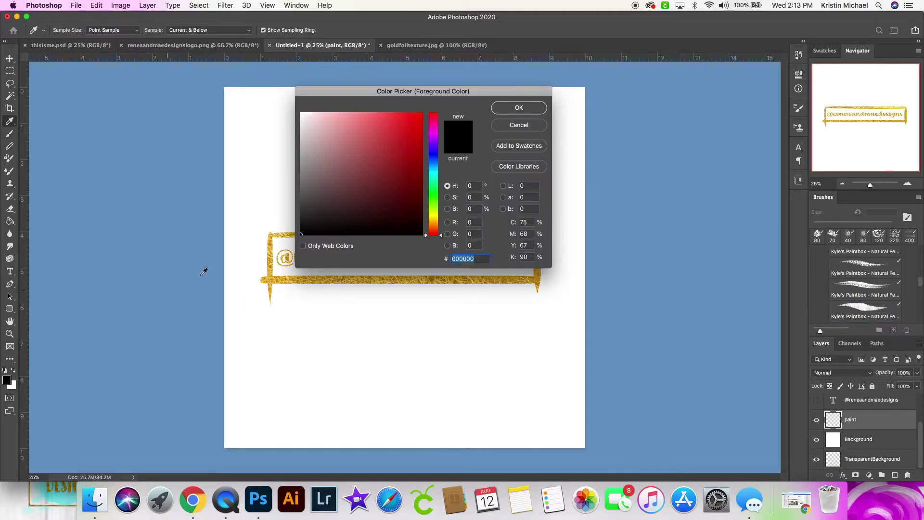
left_click(433, 137)
left_click(371, 137)
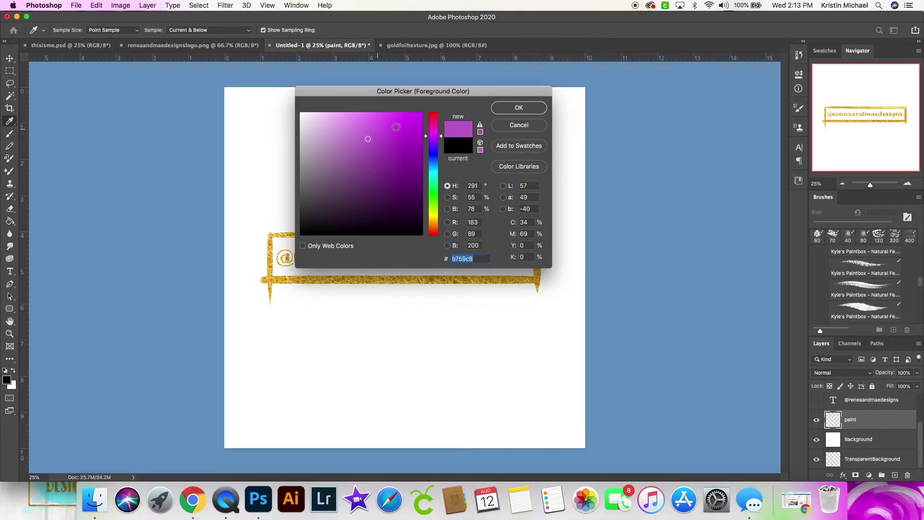
left_click(519, 107)
key("bracketright")
key("bracketright")
key("bracketright")
key("bracketright")
key("bracketright")
key("bracketright")
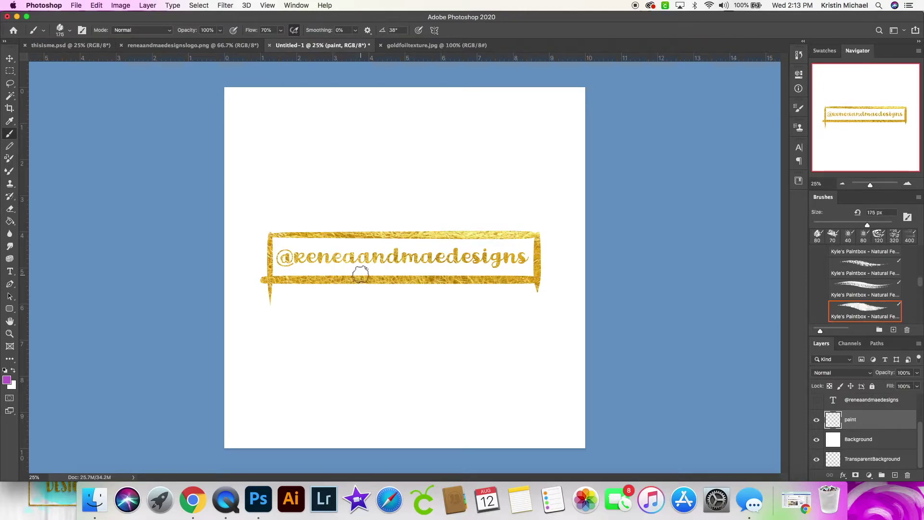
- Paint five broad purple strokes behind the gold banner, previewing them against transparency
left_click_drag(413, 273, 458, 195)
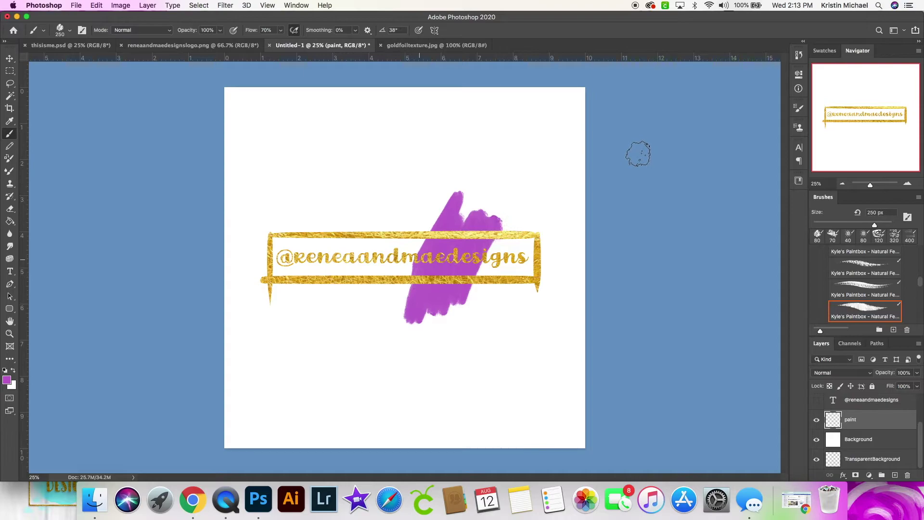
mouse_move(272, 275)
left_mouse_down()
mouse_move(331, 275)
mouse_move(418, 241)
left_mouse_up()
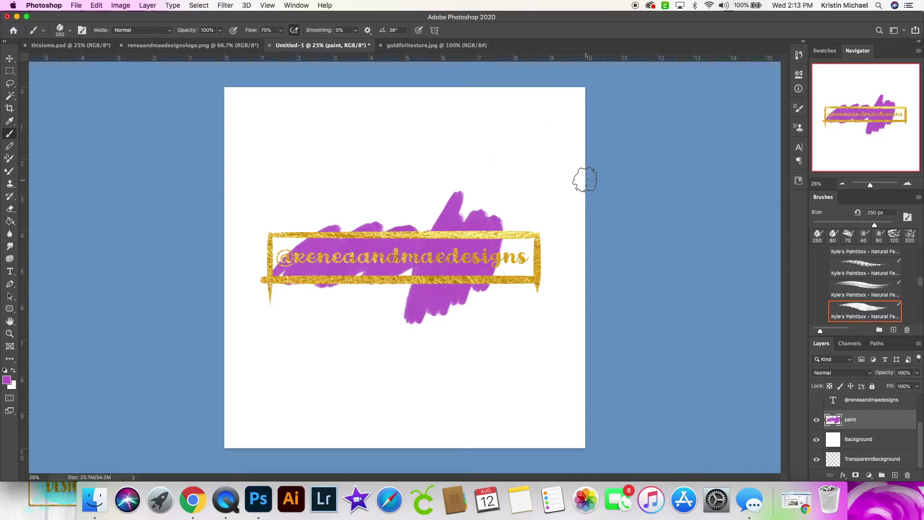
left_click_drag(508, 280, 600, 221)
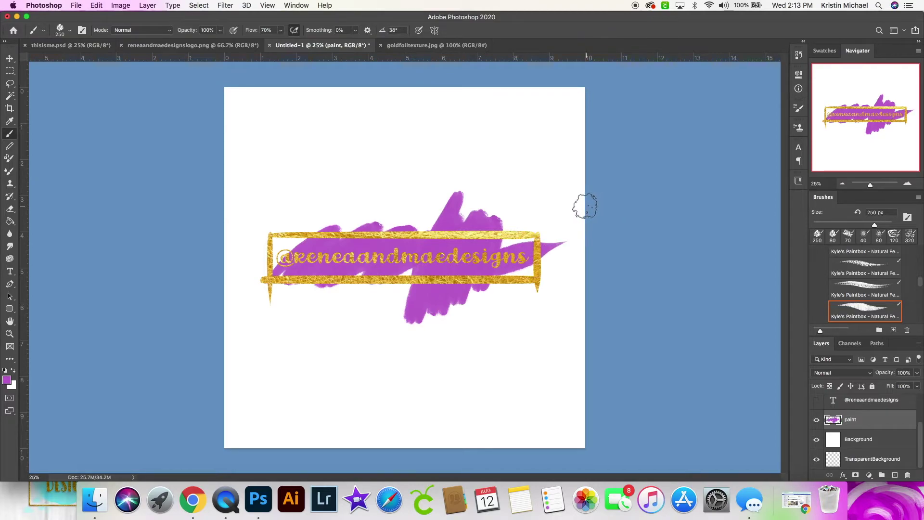
mouse_move(511, 208)
left_mouse_down()
mouse_move(522, 259)
mouse_move(553, 260)
left_mouse_up()
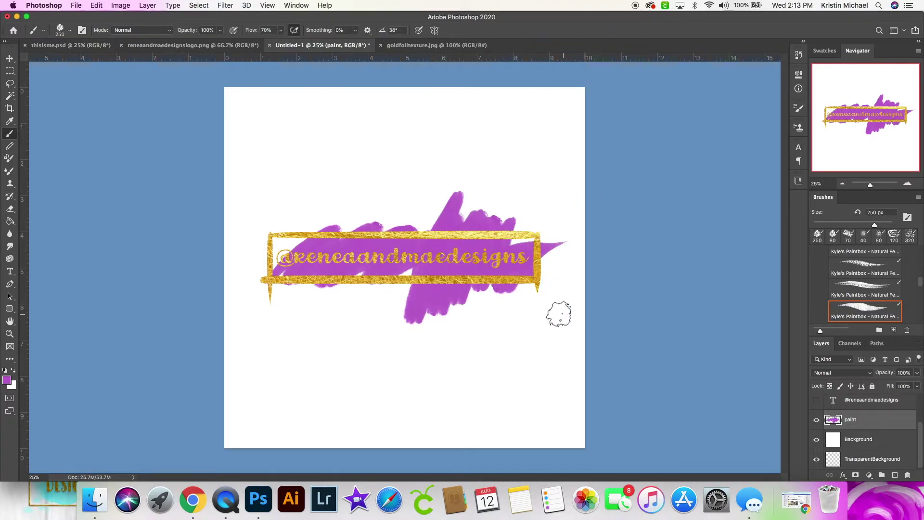
left_click_drag(288, 251, 208, 270)
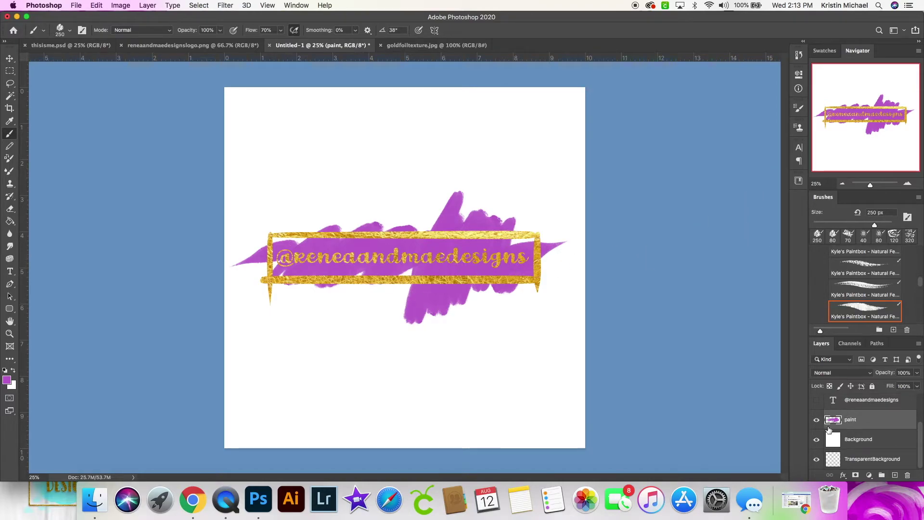
left_click(816, 440)
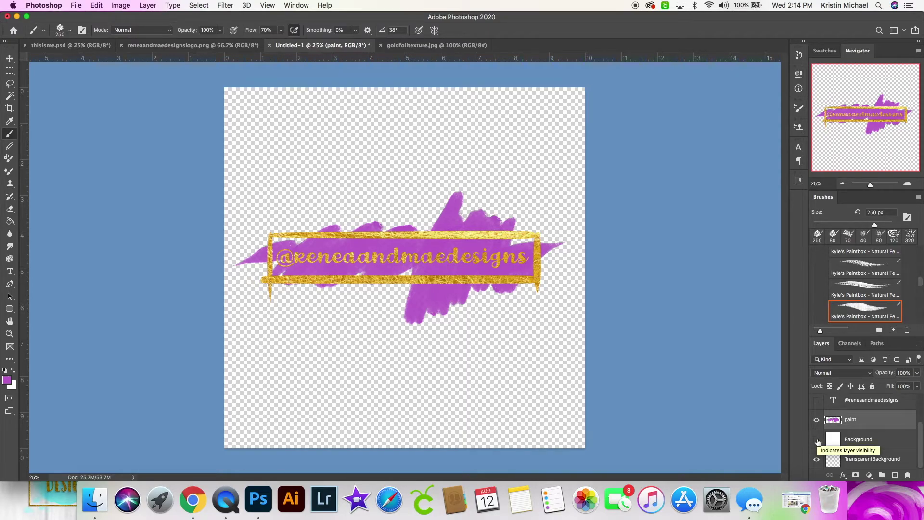
left_click(817, 441)
scroll(834, 423, "up", 2)
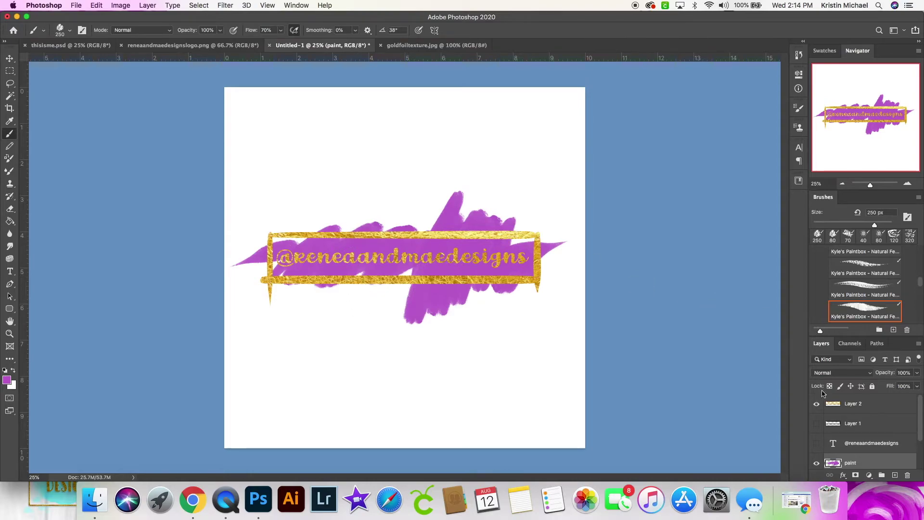
- Rename the Layer 2 foil layer to 'goldfoil'
double_click(852, 405)
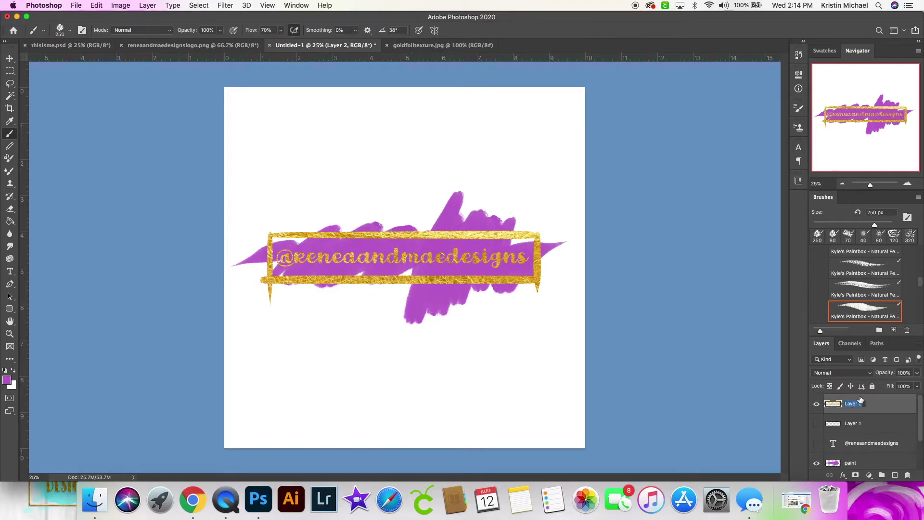
type("goldfoil")
key("Return")
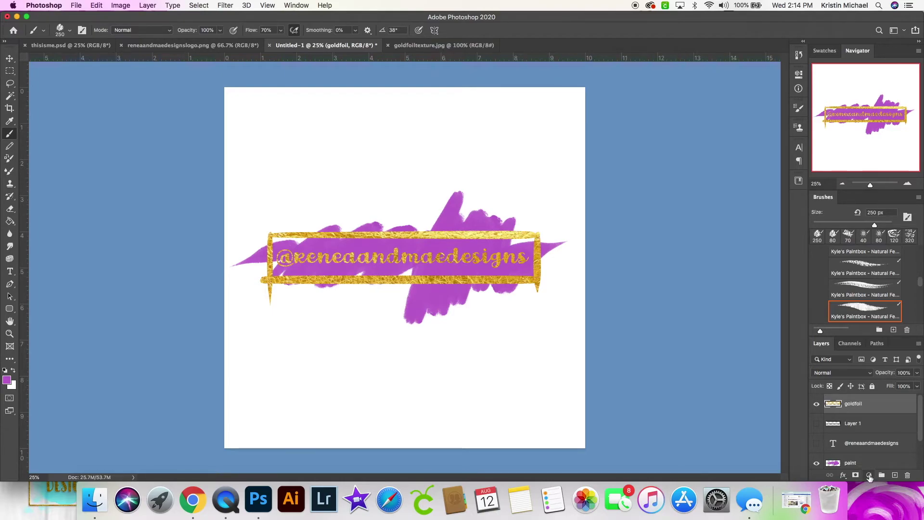
- Add a Hue/Saturation adjustment layer with Hue at +31, turning the foil lime green
left_click(869, 476)
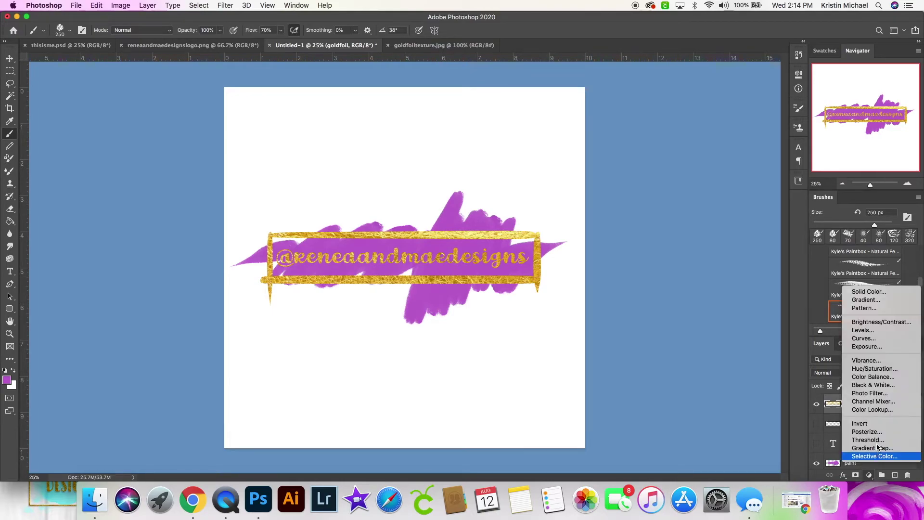
left_click(871, 369)
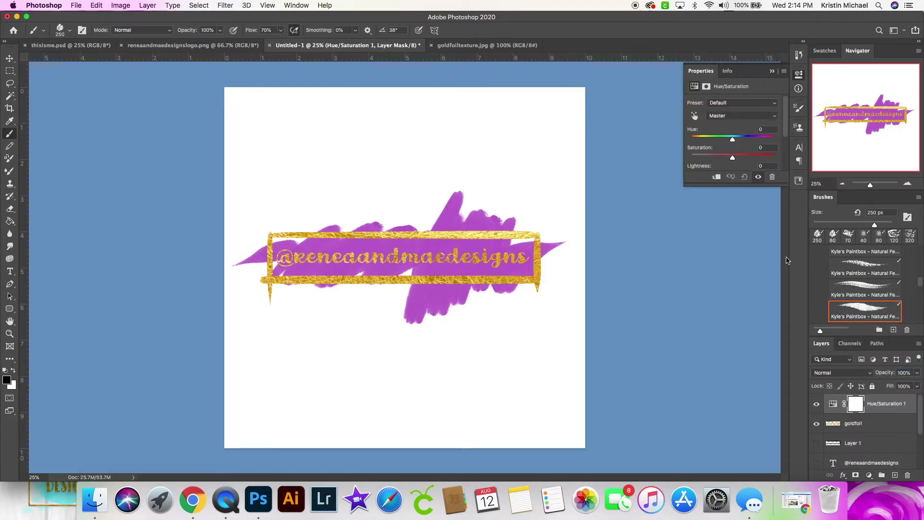
mouse_move(733, 140)
left_mouse_down()
mouse_move(708, 139)
mouse_move(756, 153)
left_mouse_up()
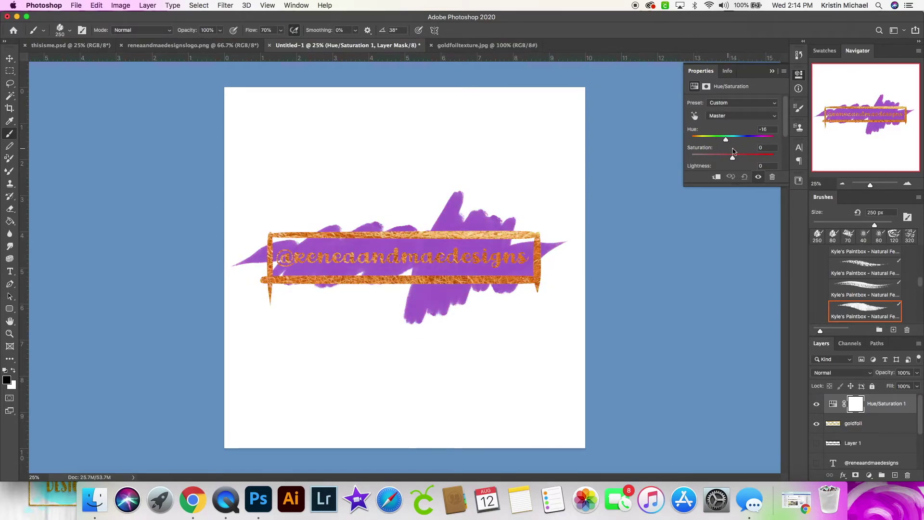
left_click_drag(732, 151, 757, 143)
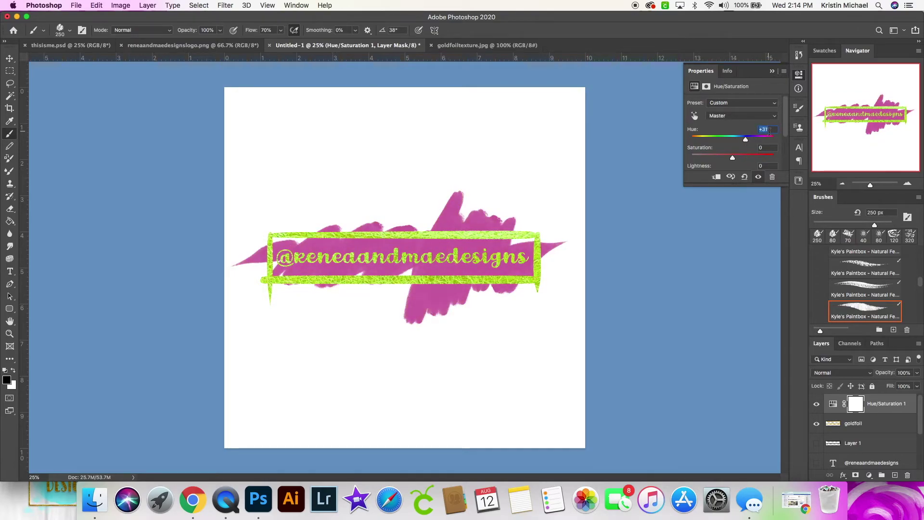
left_click(772, 71)
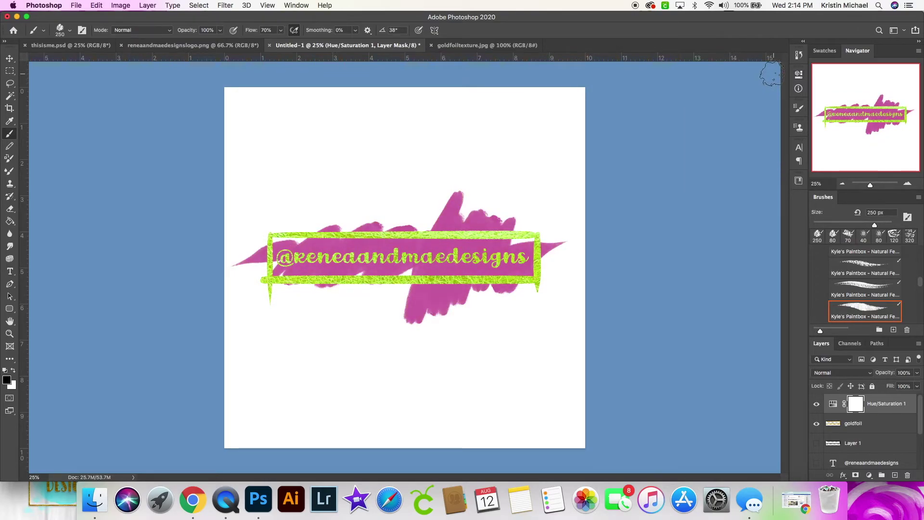
- Clip the Hue/Saturation adjustment to the goldfoil layer and compare the foil with it on and off
left_click(833, 406)
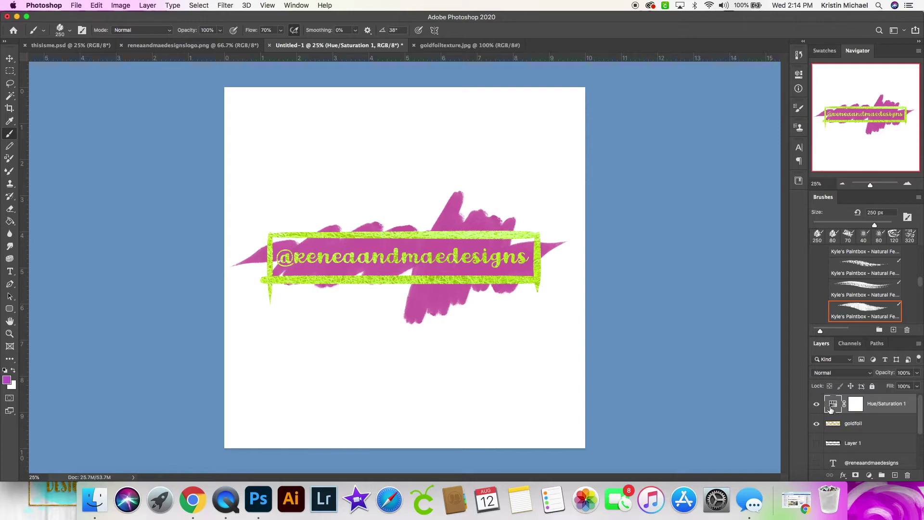
left_click(830, 417, "alt")
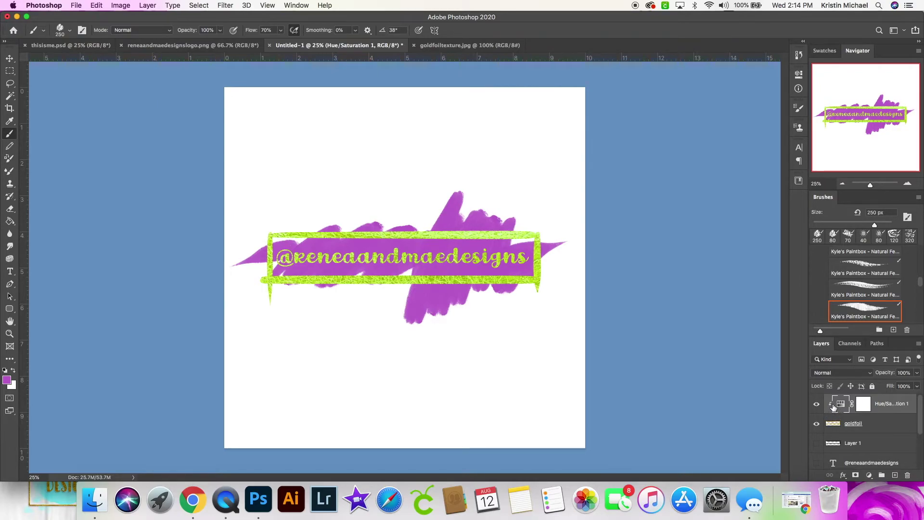
left_click(819, 407)
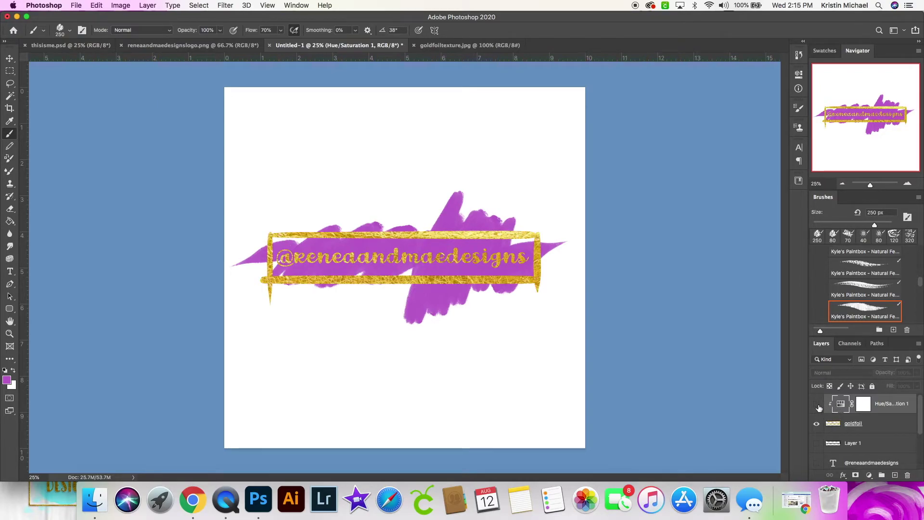
left_click(819, 407)
left_click(820, 407)
left_click(819, 407)
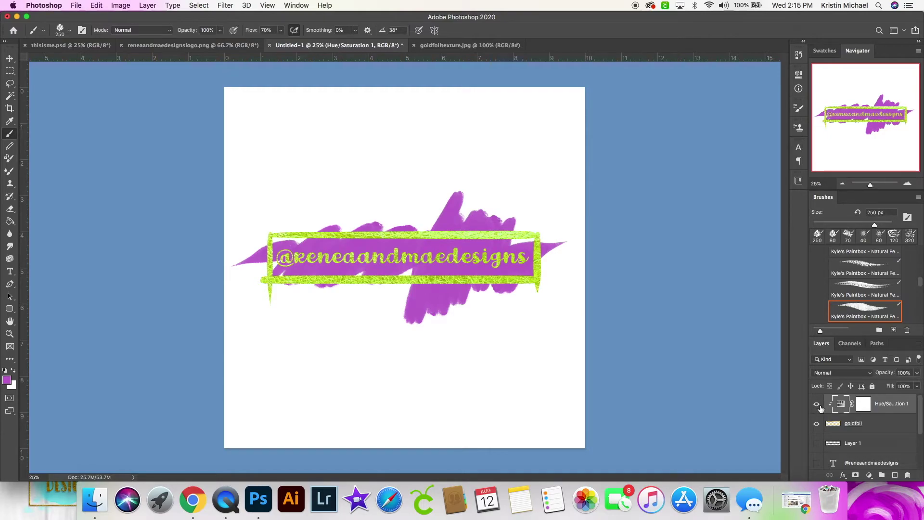
left_click(820, 408)
left_click(820, 408)
- Raise the Hue/Saturation hue to about +143, turning the foil cyan-teal
double_click(840, 404)
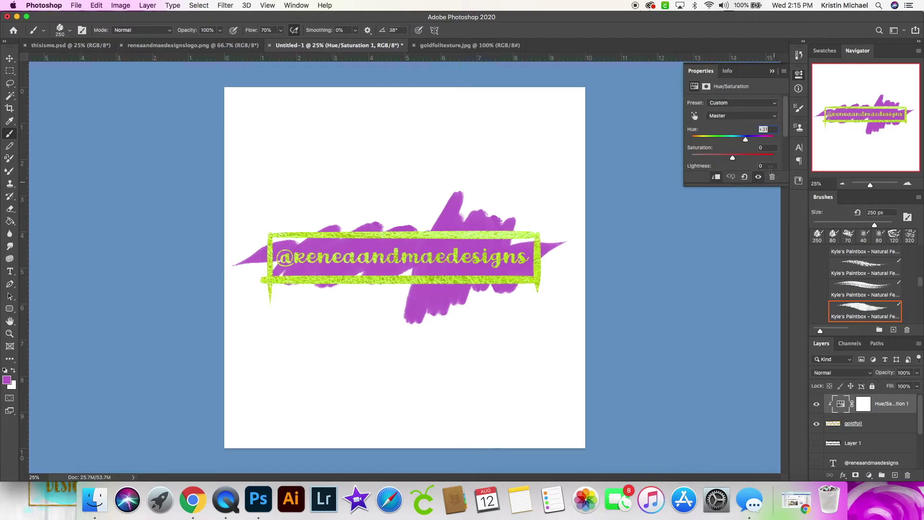
left_click_drag(744, 144, 769, 143)
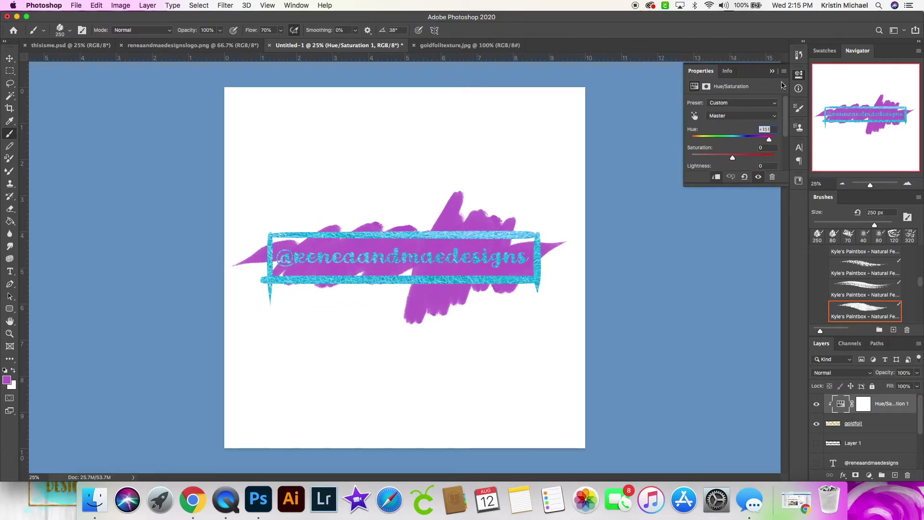
left_click(772, 70)
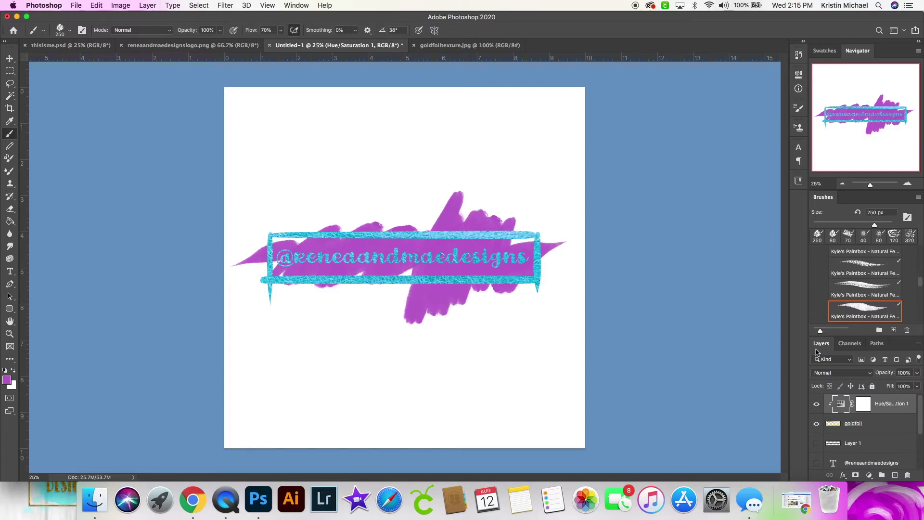
left_click(873, 425)
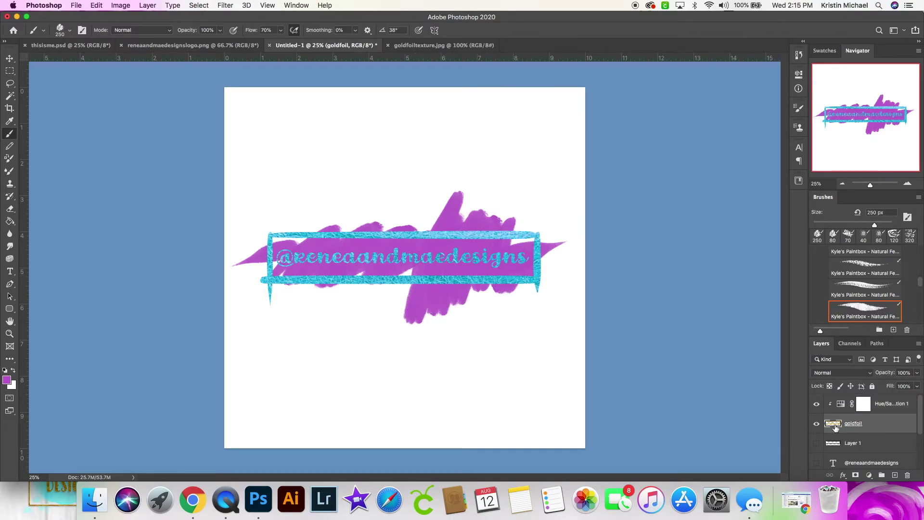
- Add a default Drop Shadow effect to the goldfoil layer
left_click(843, 475)
left_click(853, 461)
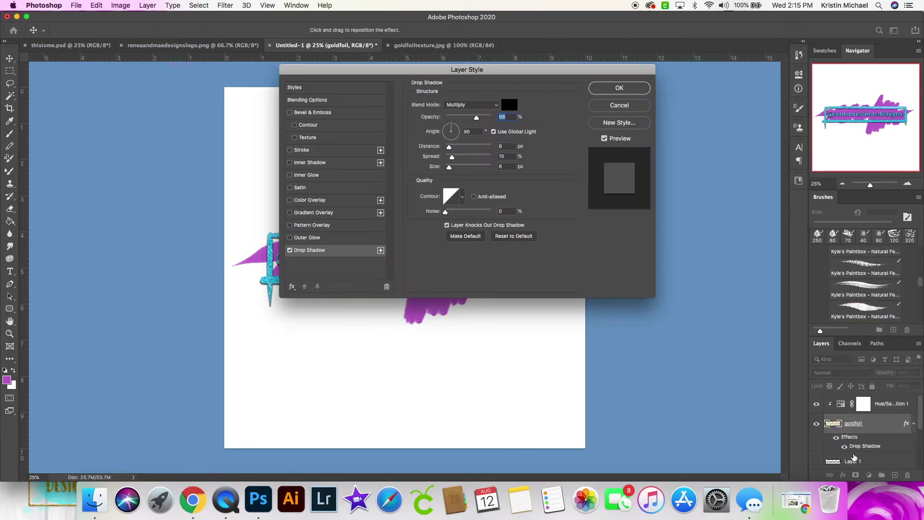
left_click(619, 87)
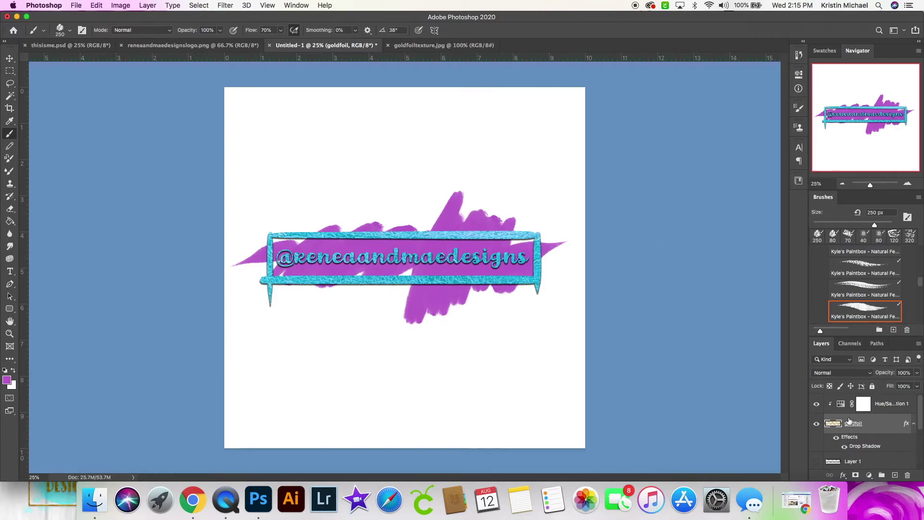
- Crop the canvas to a full-width rectangular band around the logo, then deselect
left_click(9, 72)
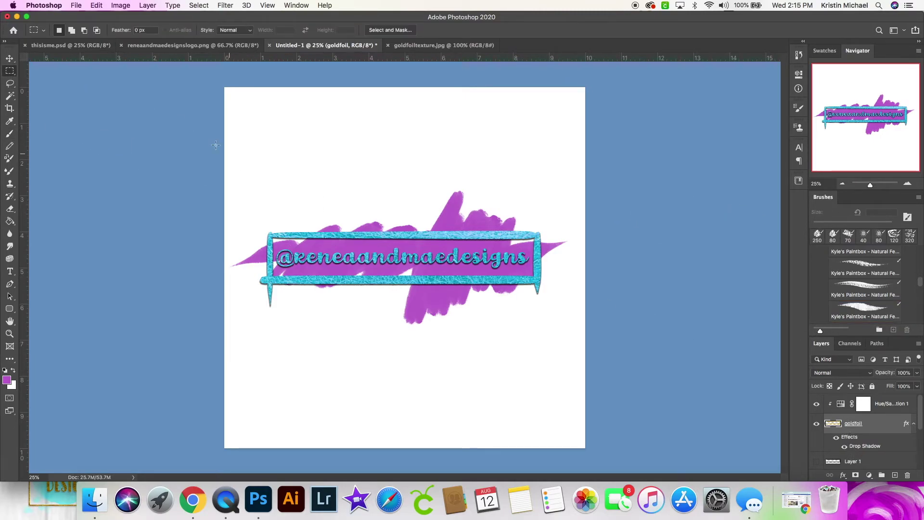
right_click(15, 75)
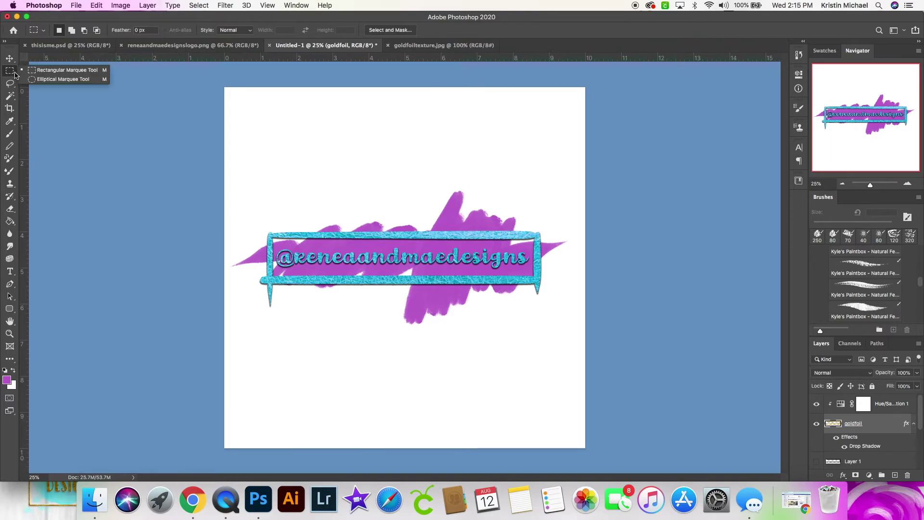
left_click(60, 71)
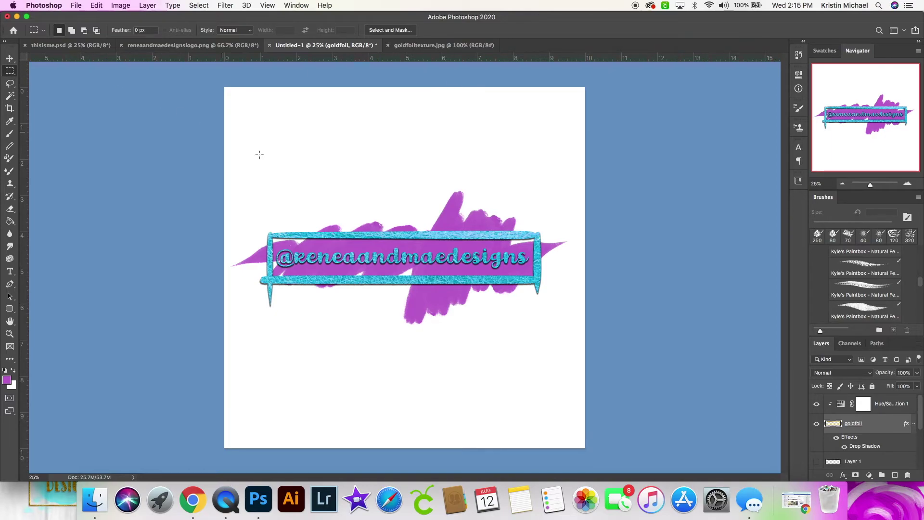
left_click_drag(236, 175, 371, 314)
left_click_drag(224, 175, 618, 334)
left_click(121, 5)
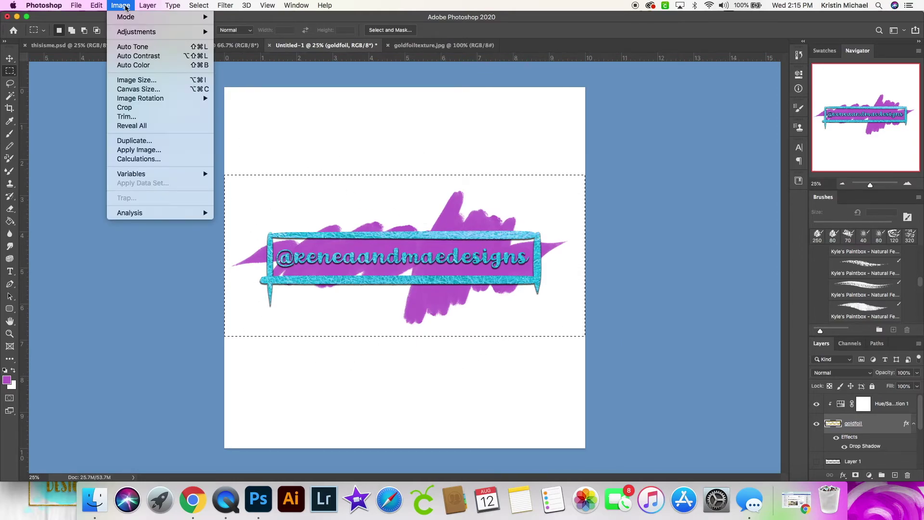
left_click(139, 109)
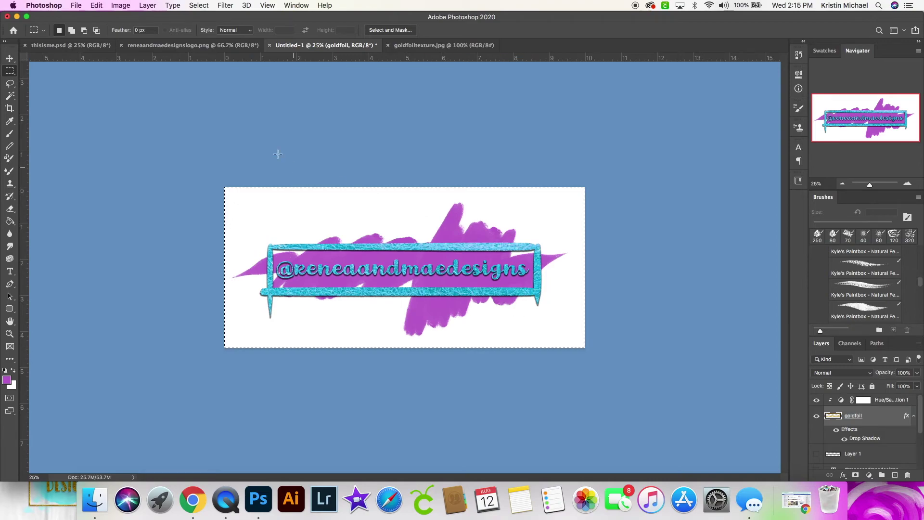
left_click(199, 5)
left_click(212, 27)
- Hide the white Background layer and save the logo as transparent PNG 'reneaandmae.png' to the Desktop
scroll(853, 431, "down", 3)
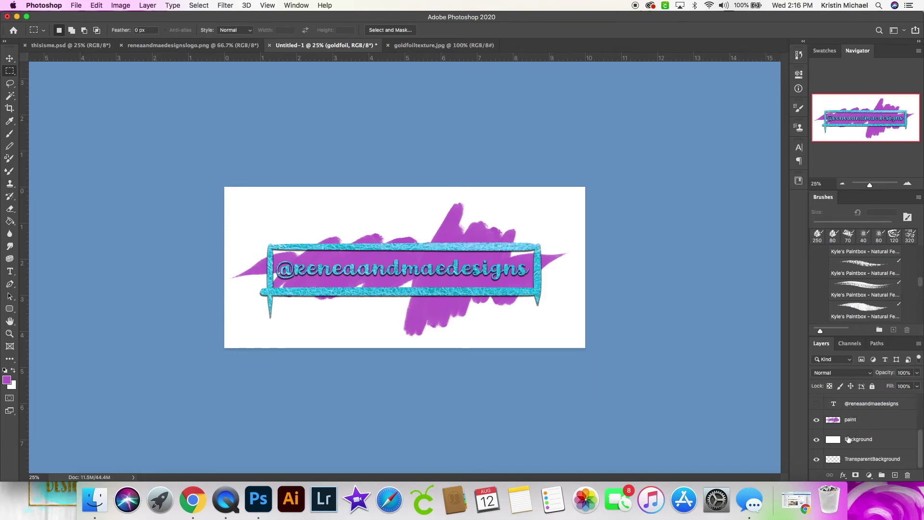
left_click(816, 440)
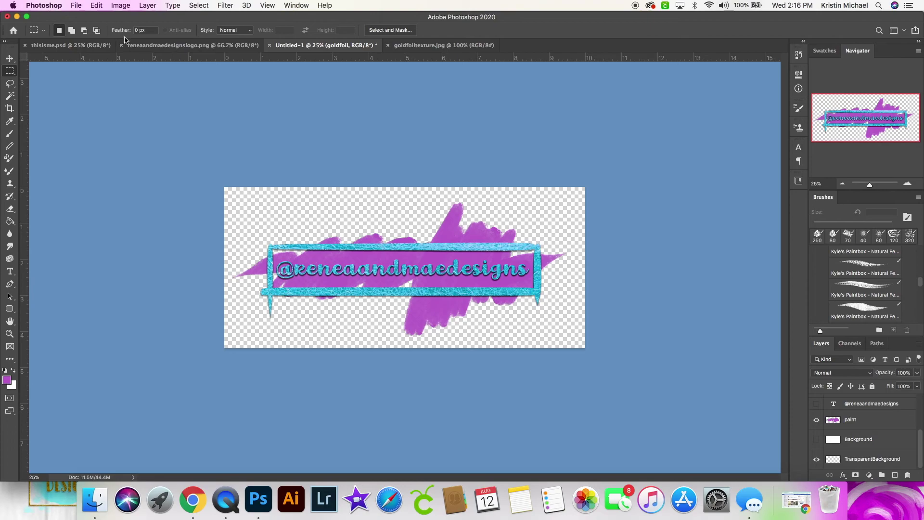
left_click(77, 6)
left_click(104, 114)
left_click(417, 296)
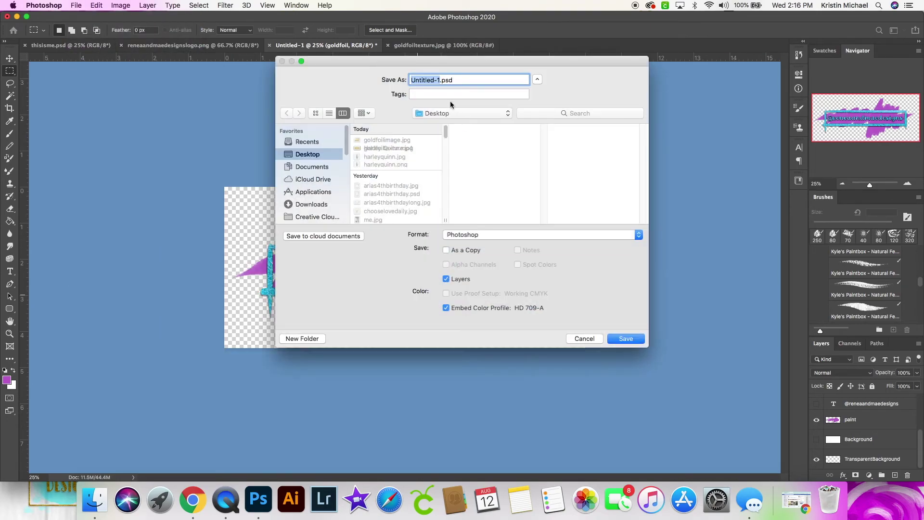
type("reneaandmae")
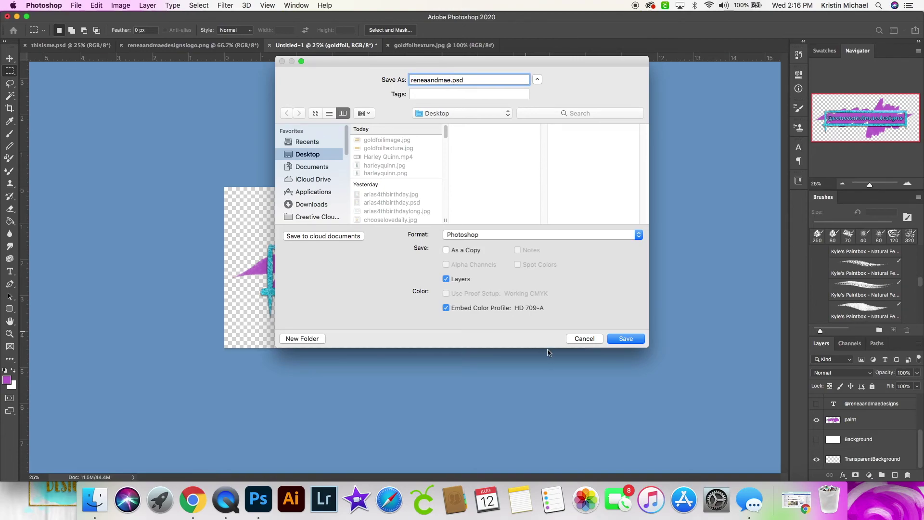
left_click(482, 237)
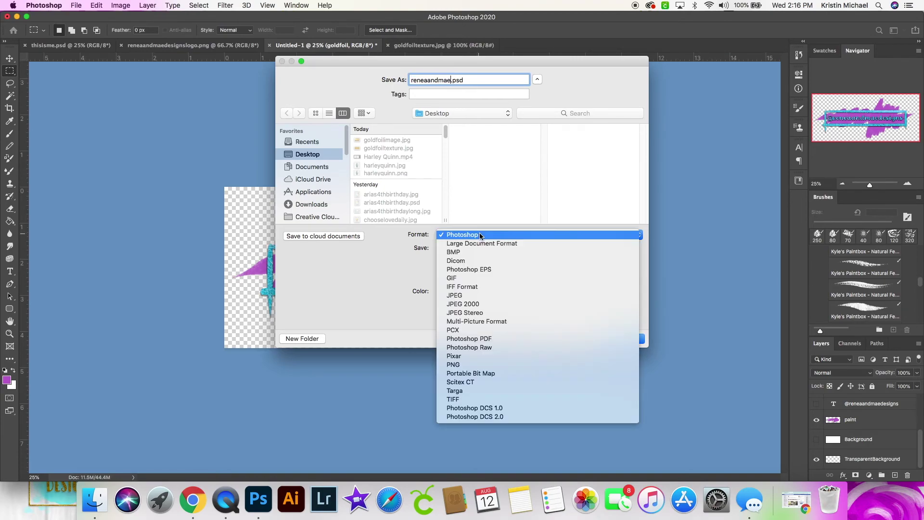
left_click(456, 368)
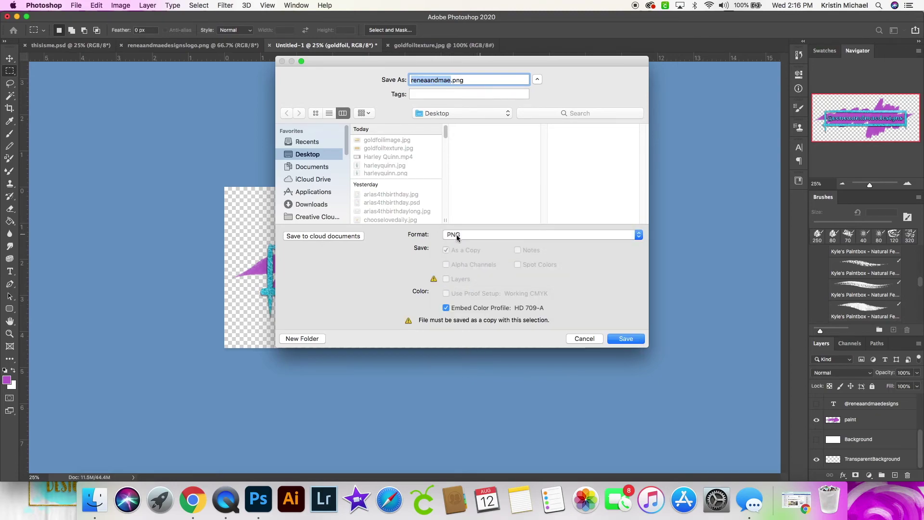
key("Return")
left_click(417, 177)
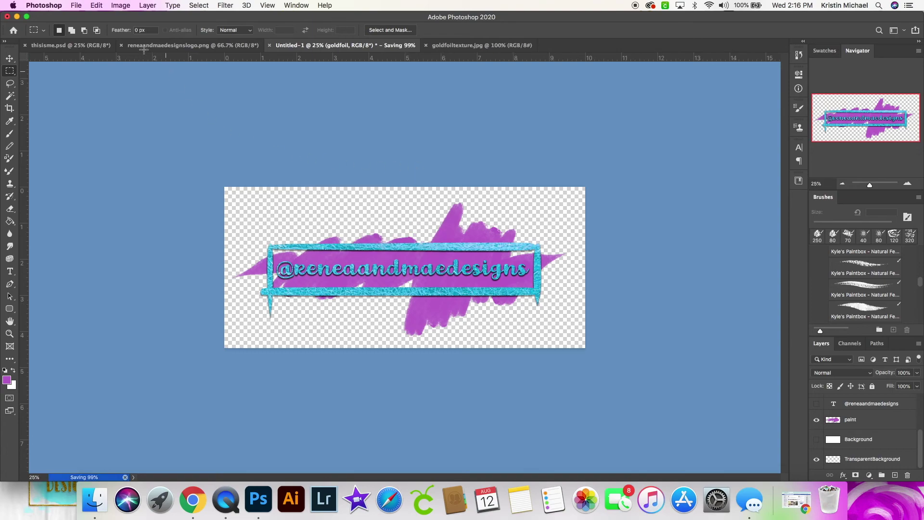
left_click(94, 48)
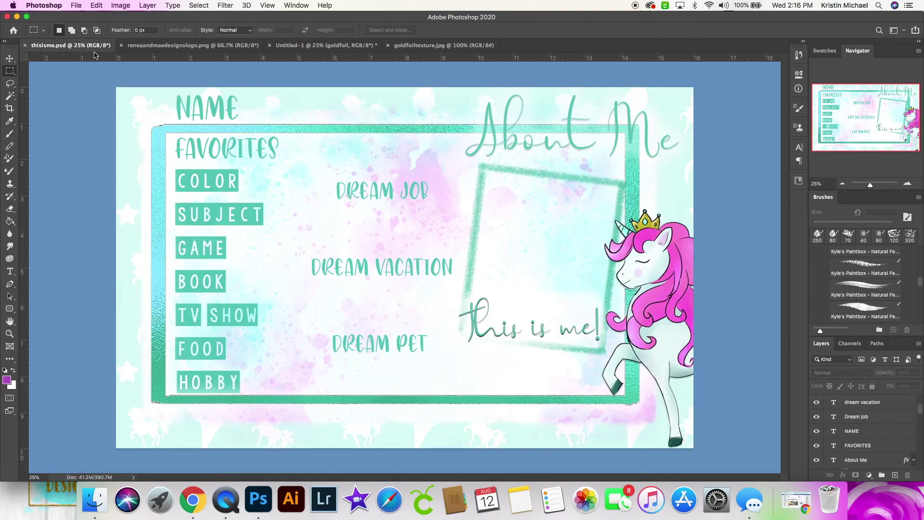
- Open the saved reneaandmae.png logo file
left_click(77, 6)
left_click(85, 27)
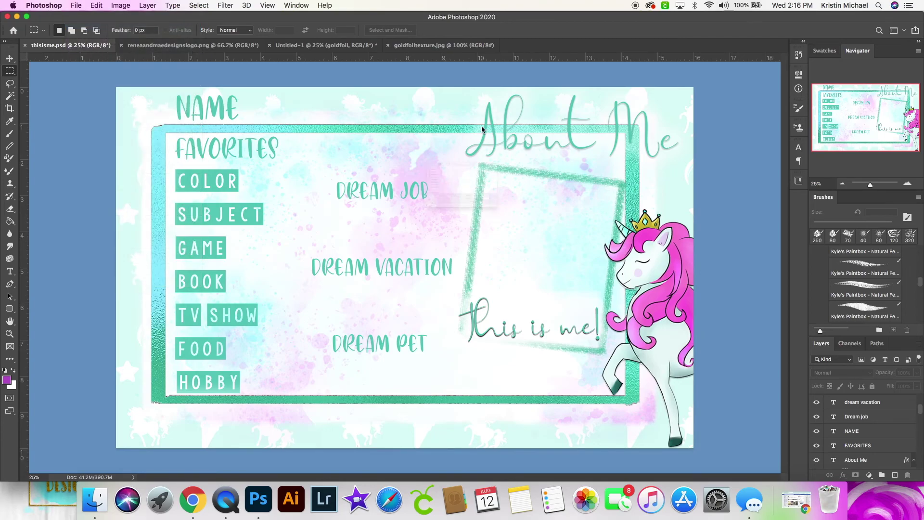
left_click(447, 182)
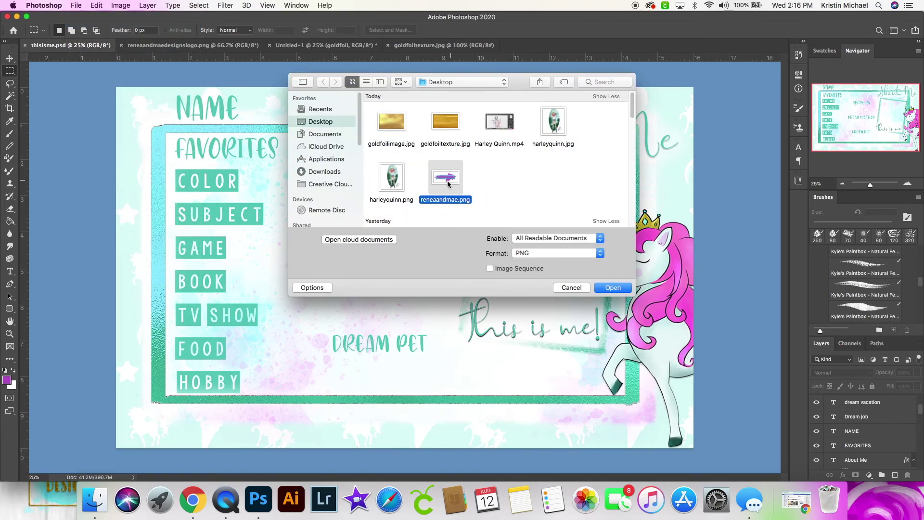
left_click(611, 287)
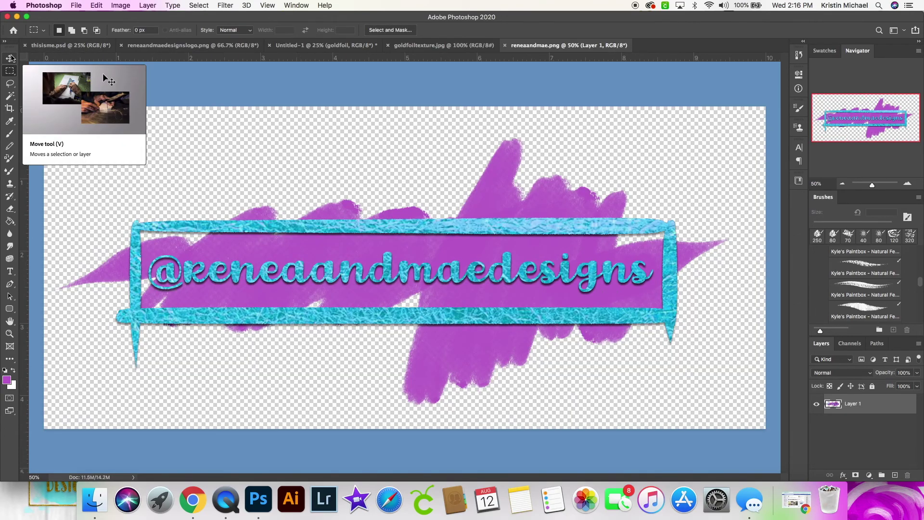
- Drag the logo into the thisisme.psd About Me template, accepting the colour profile conversion
left_click(7, 60)
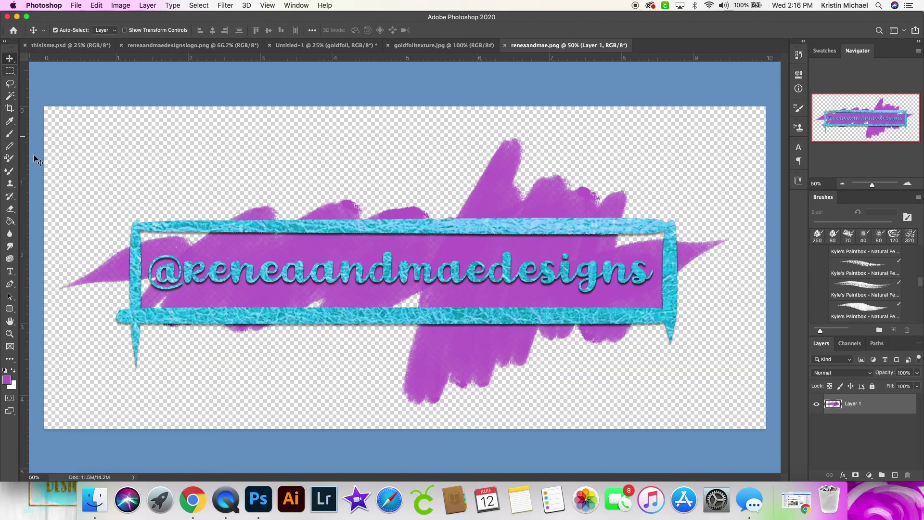
left_click_drag(352, 230, 249, 406)
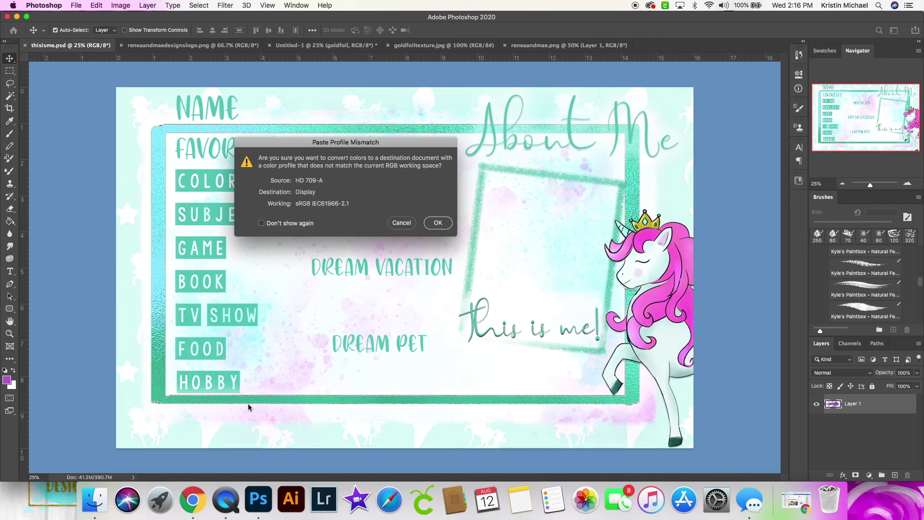
left_click(445, 226)
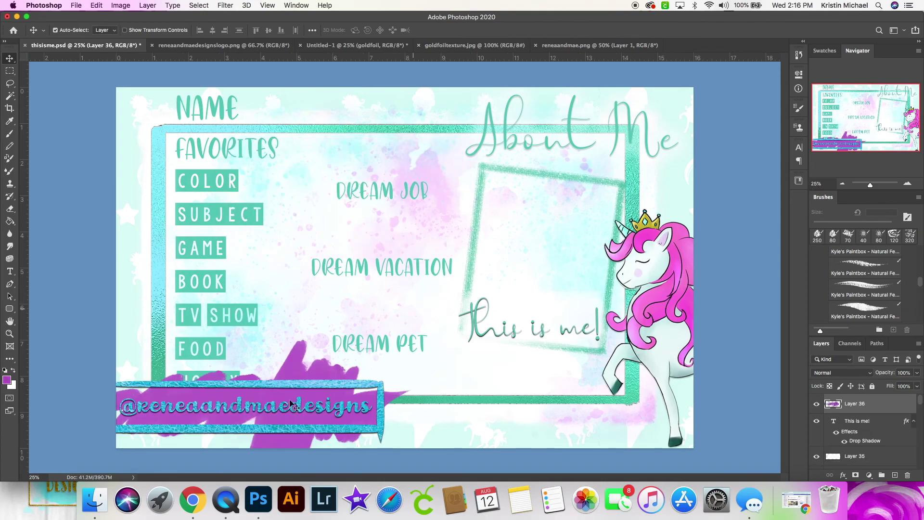
left_click_drag(290, 403, 368, 350)
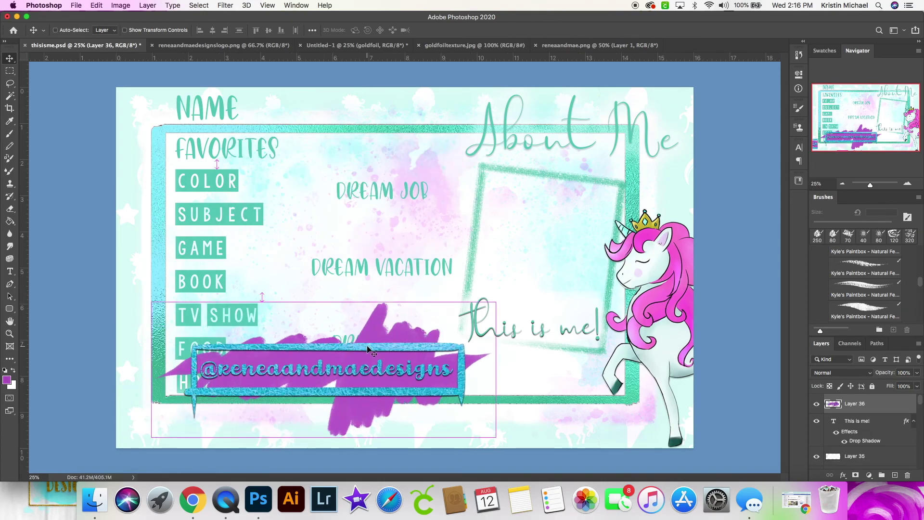
- Scale the logo down to about 33% in the template's bottom-left corner
key("super+t")
left_click_drag(495, 302, 265, 392)
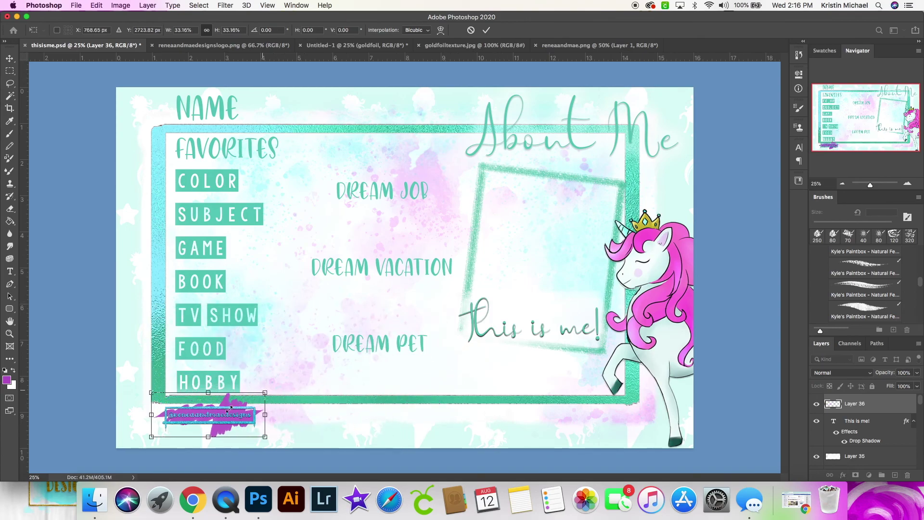
key("Return")
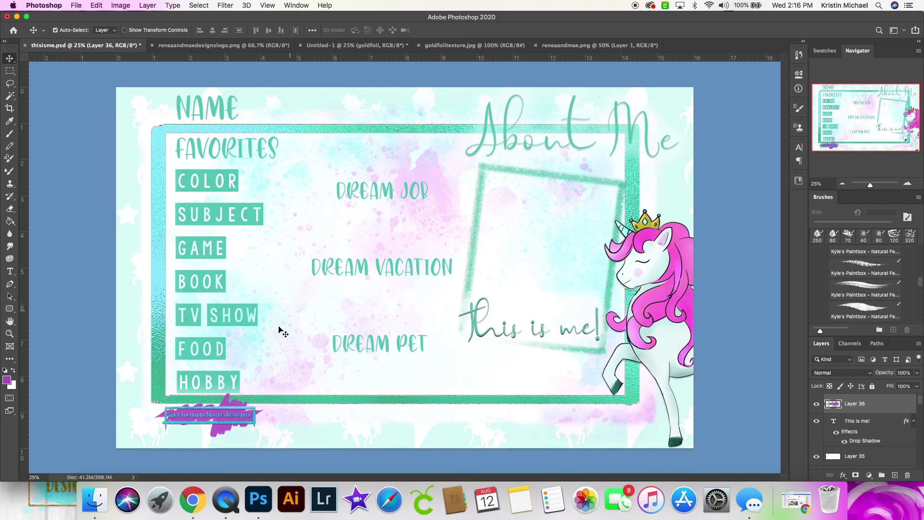